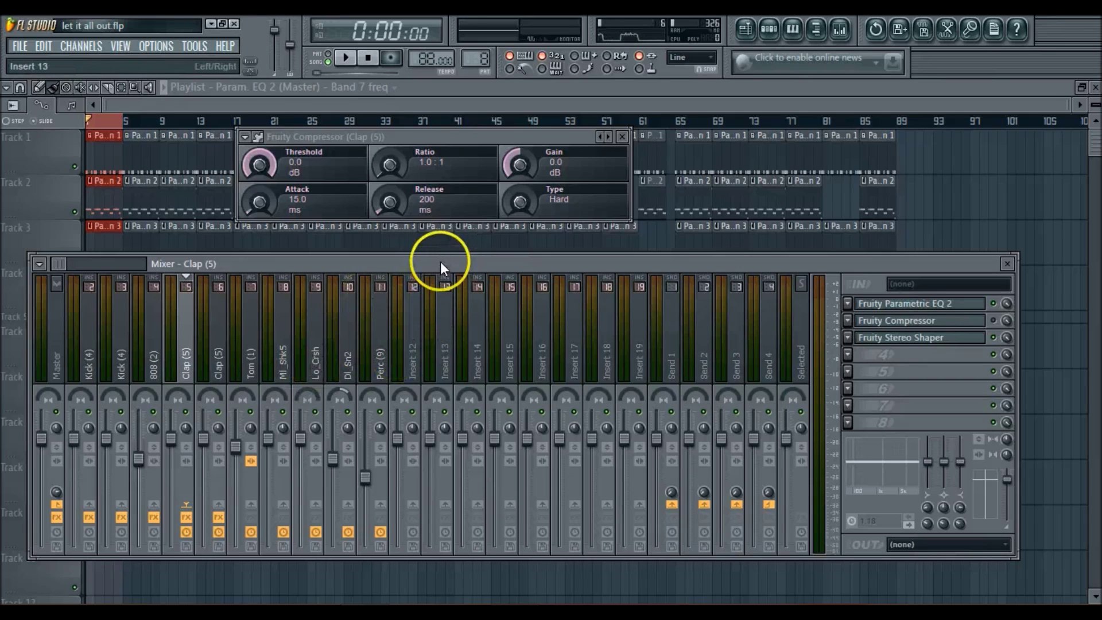
Play the selected song section, stop it, and solo the Clap (5) mixer track on insert 5.
key(space)
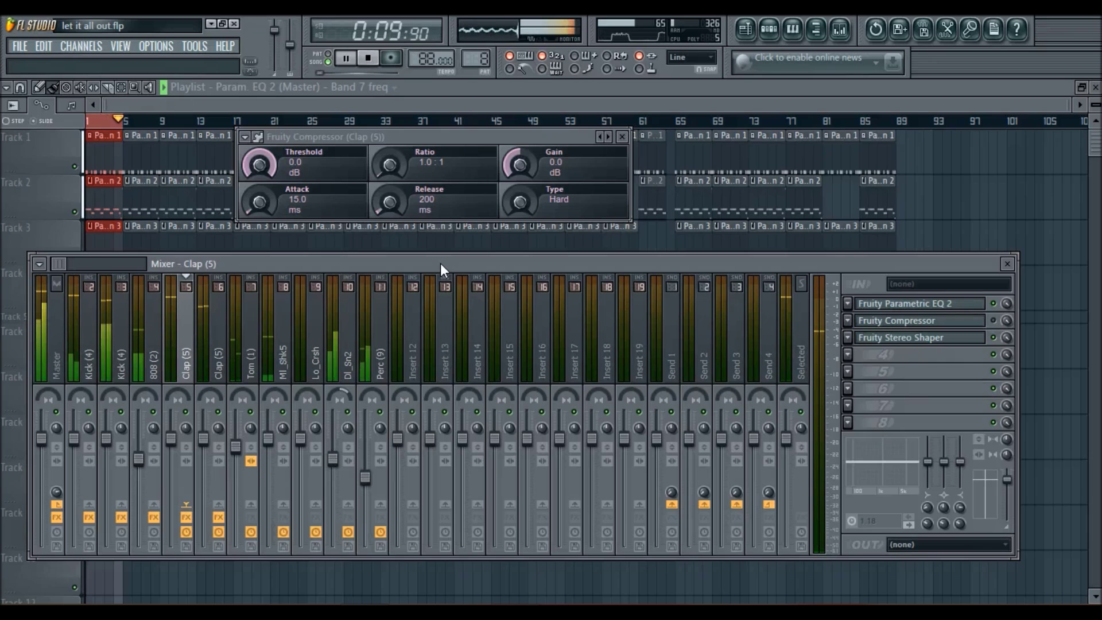
key(space)
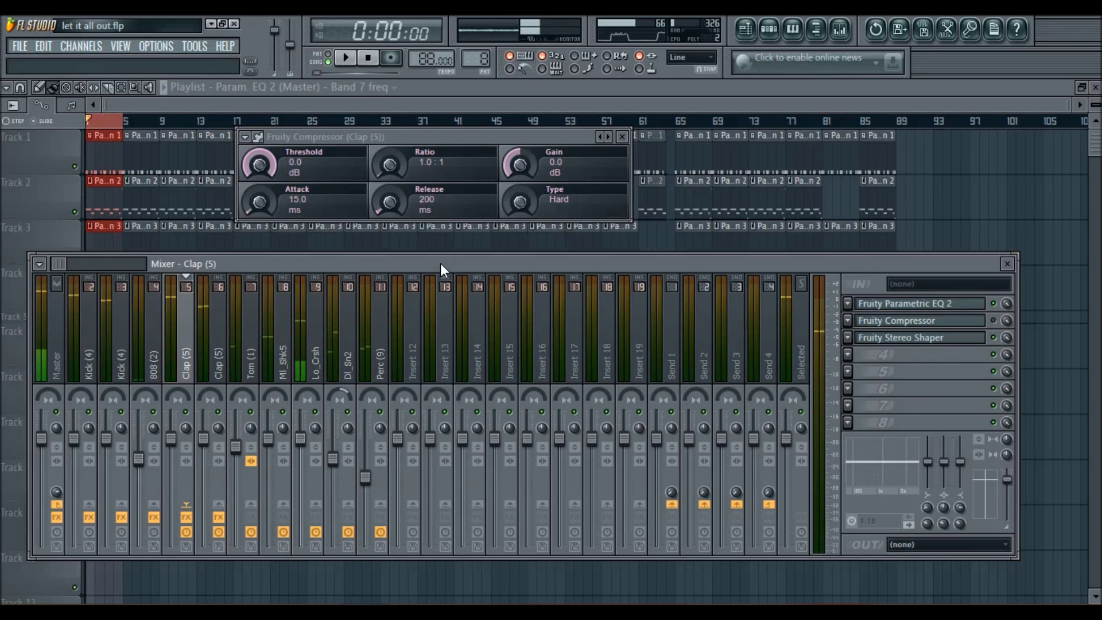
click(368, 57)
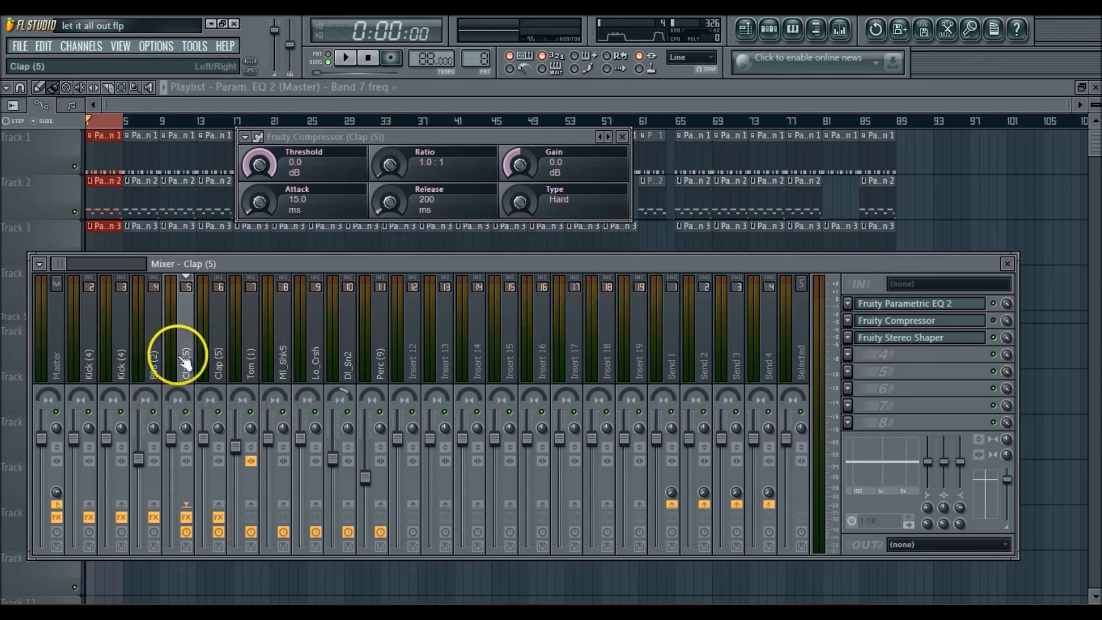
click(186, 412)
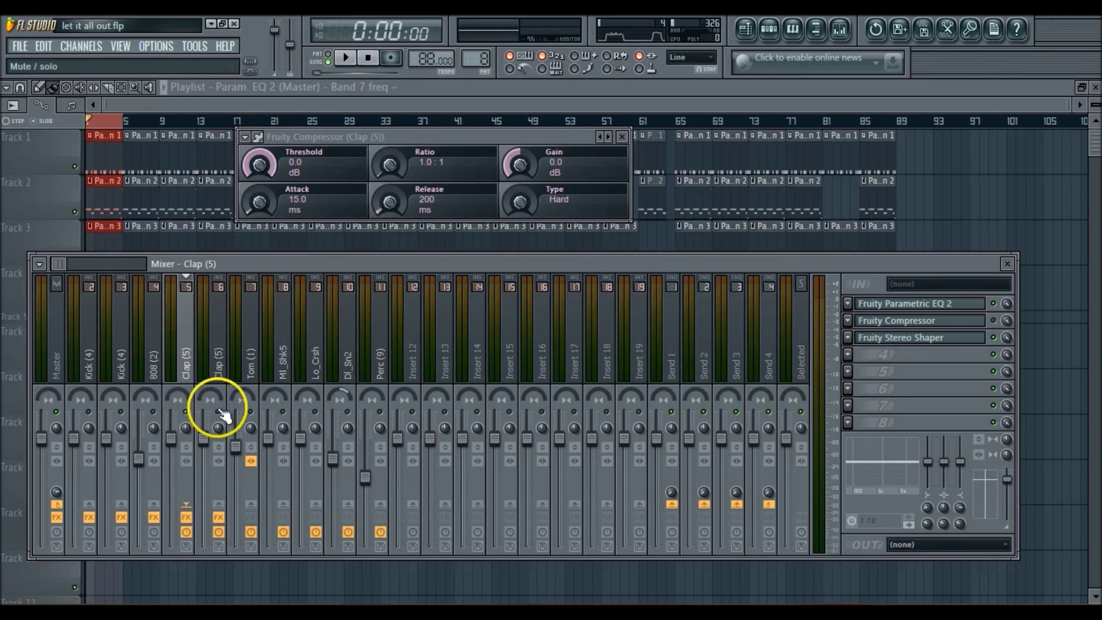
Show the channel rack and audition the Crt_Sn, Cp_Snr and Sm_Clp sounds.
click(769, 30)
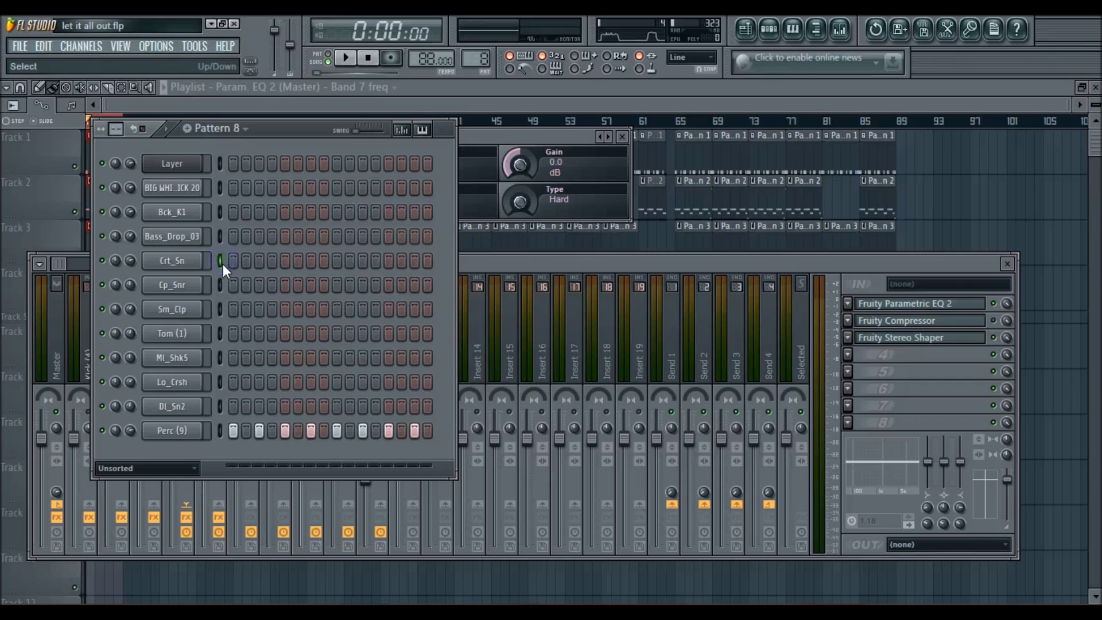
key(z)
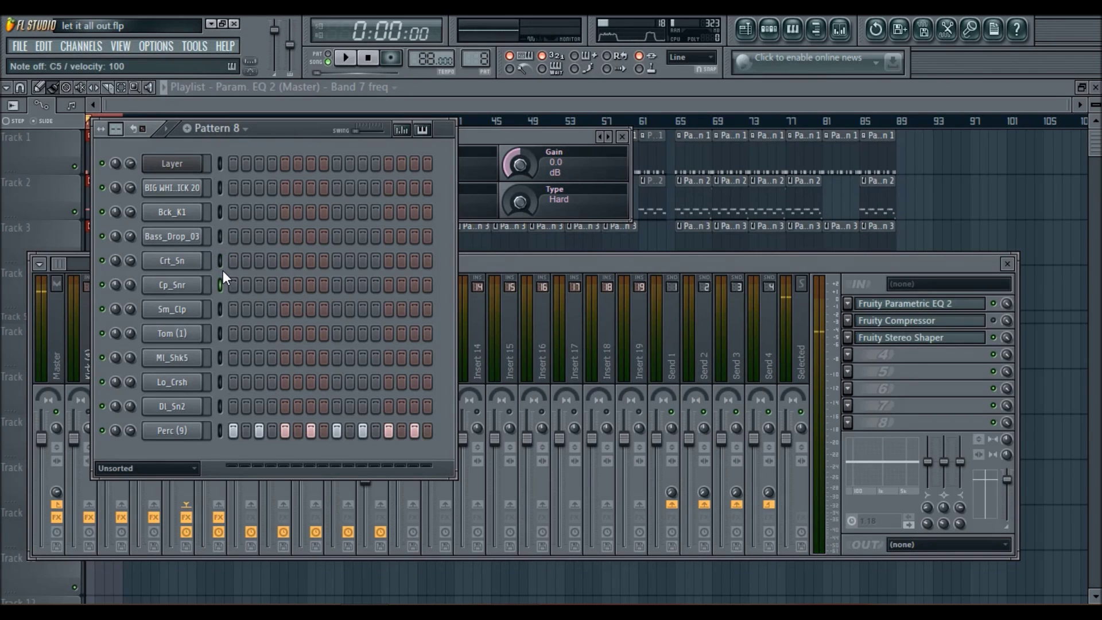
key(z)
key(z)
key(Down)
key(z)
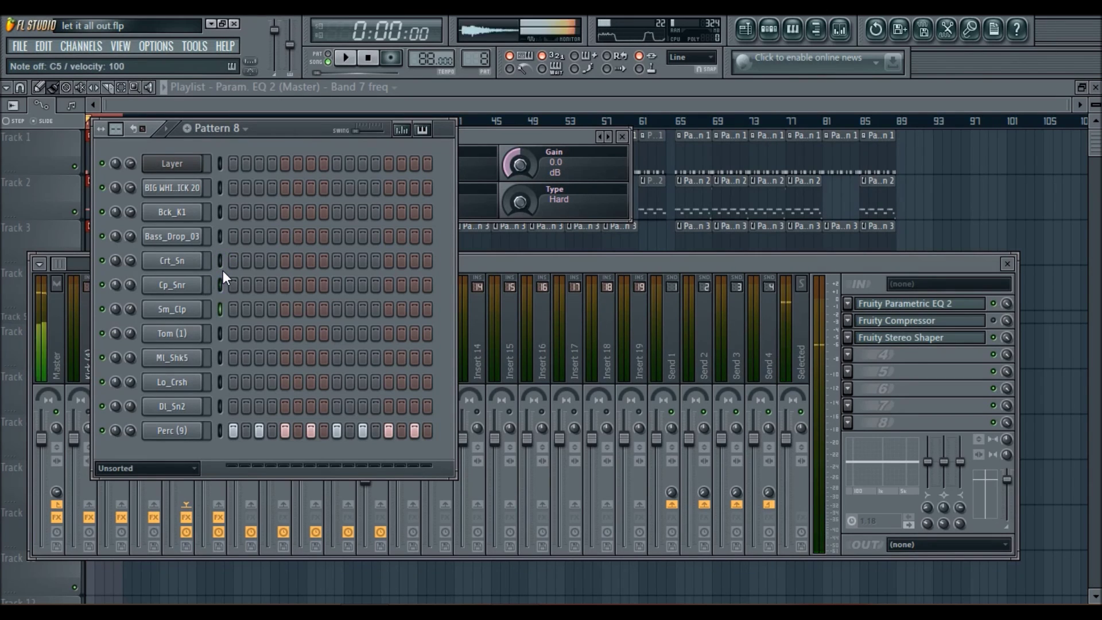
key(z)
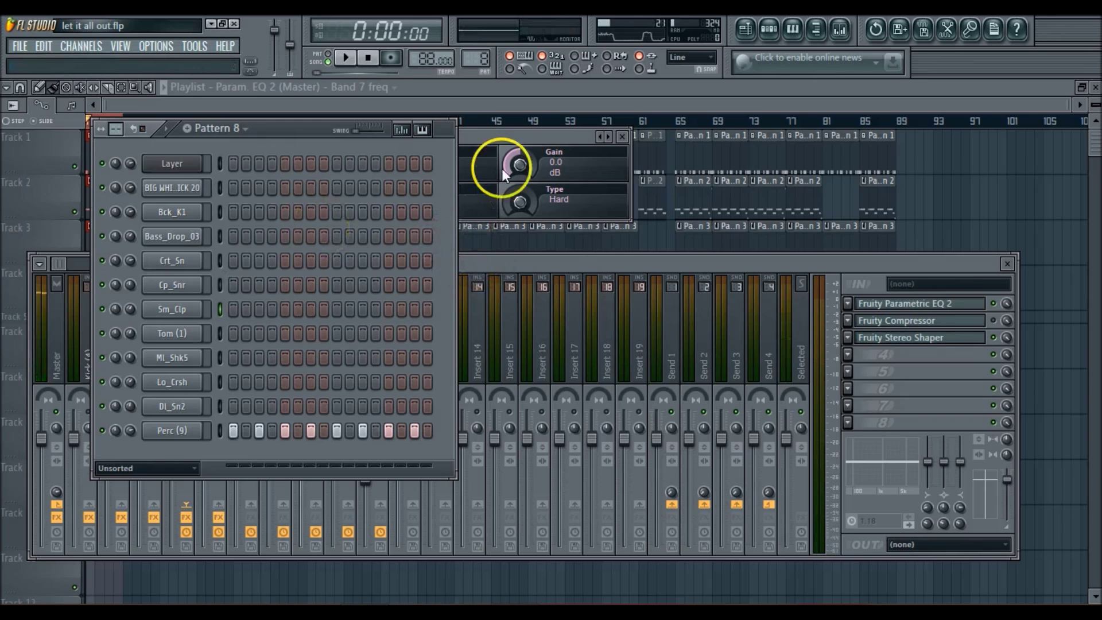
Check the channel settings of Cp_Snr and Sm_Clp for their mixer routing, closing each window.
click(184, 285)
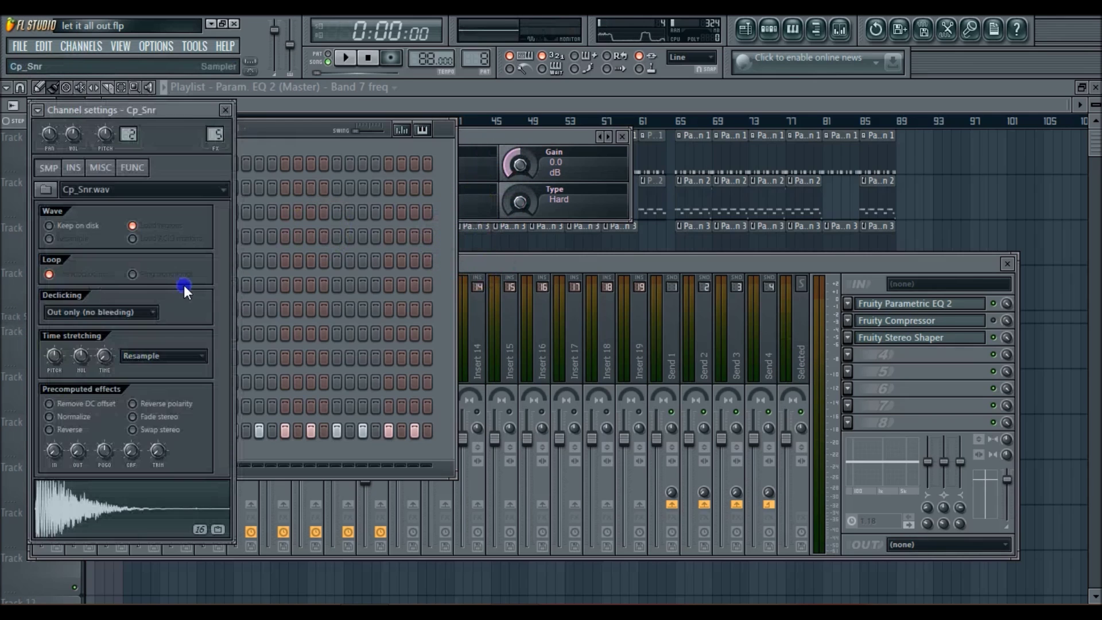
click(226, 111)
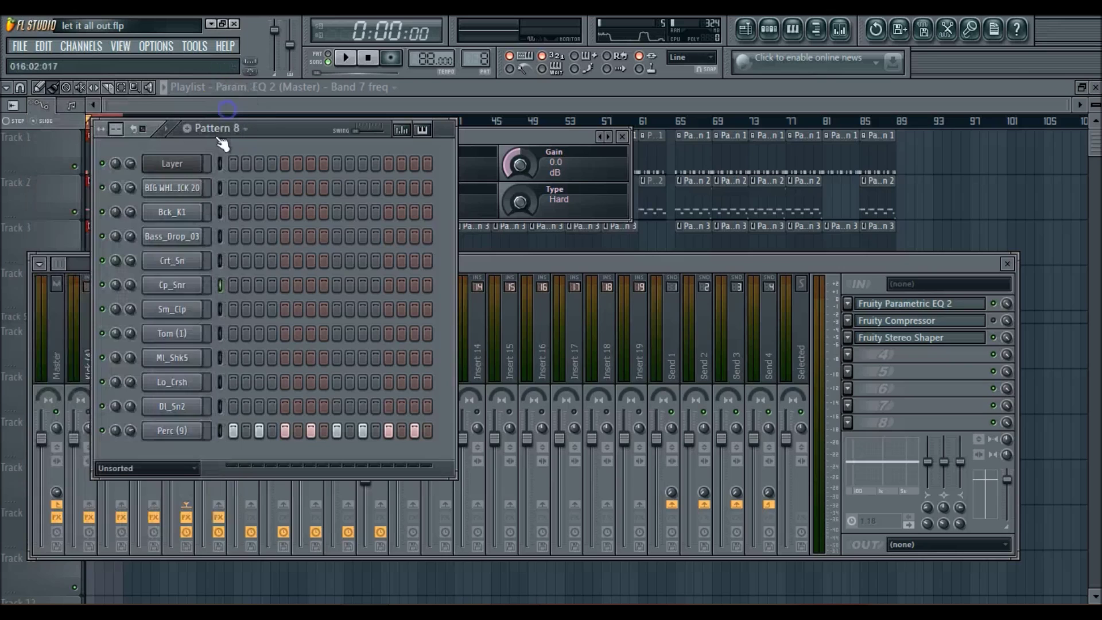
click(179, 305)
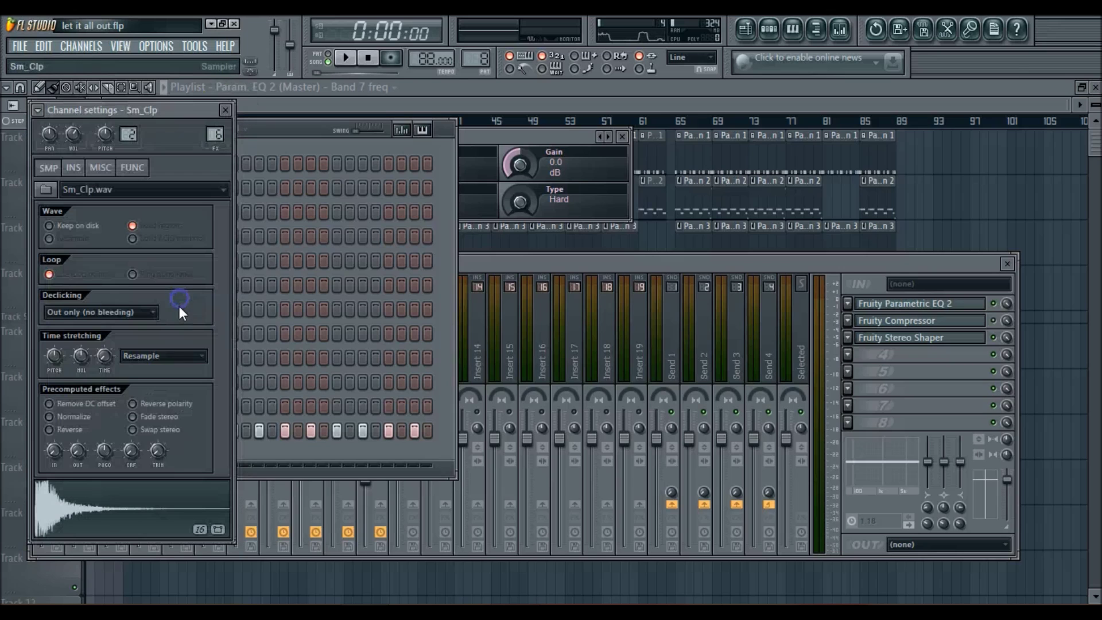
click(225, 110)
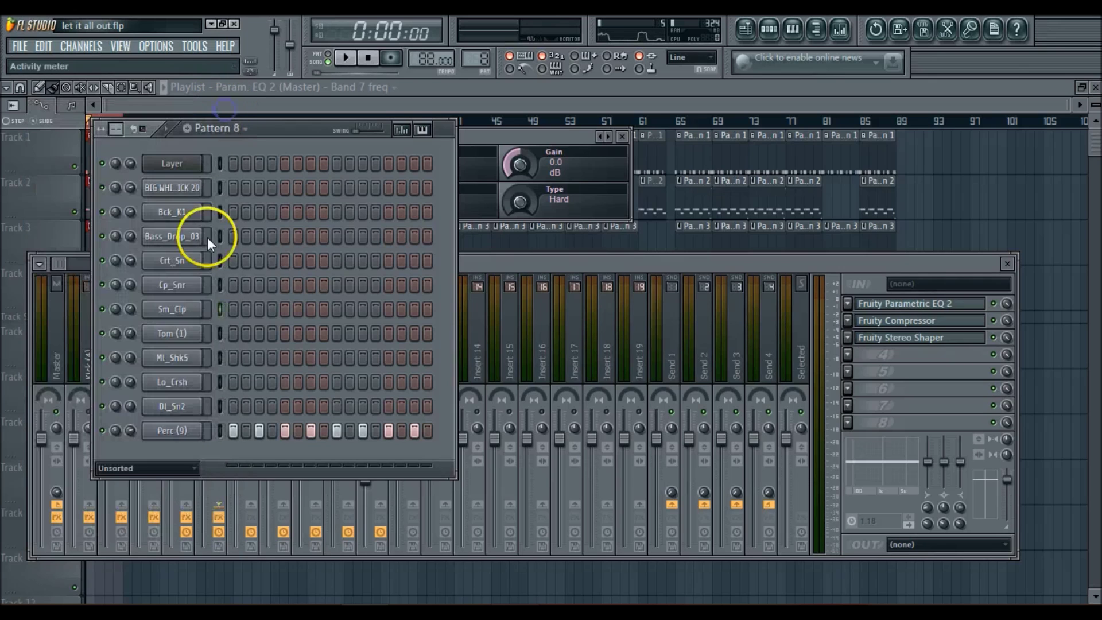
click(180, 308)
click(227, 110)
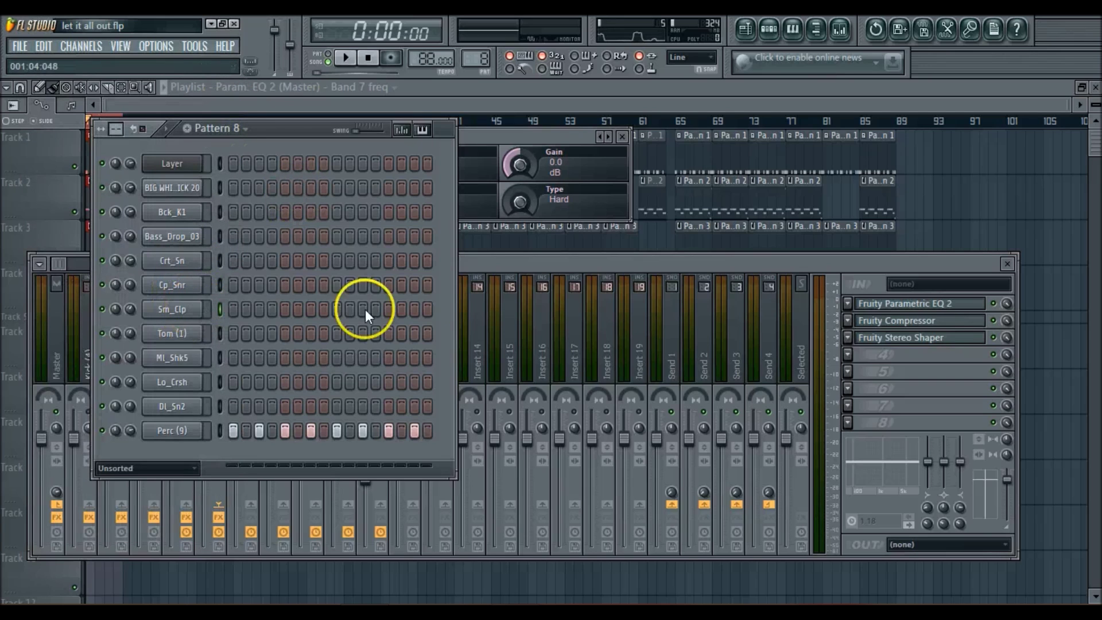
Return to the mixer, select the Clap (5) track on insert 5, and open its Fruity Compressor.
click(512, 262)
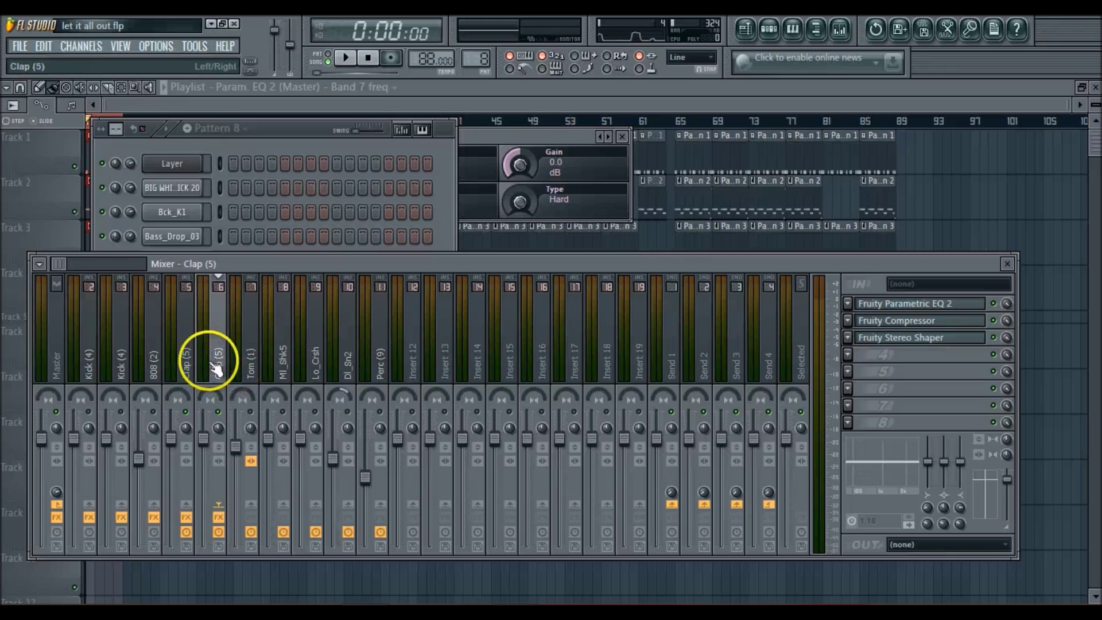
click(185, 362)
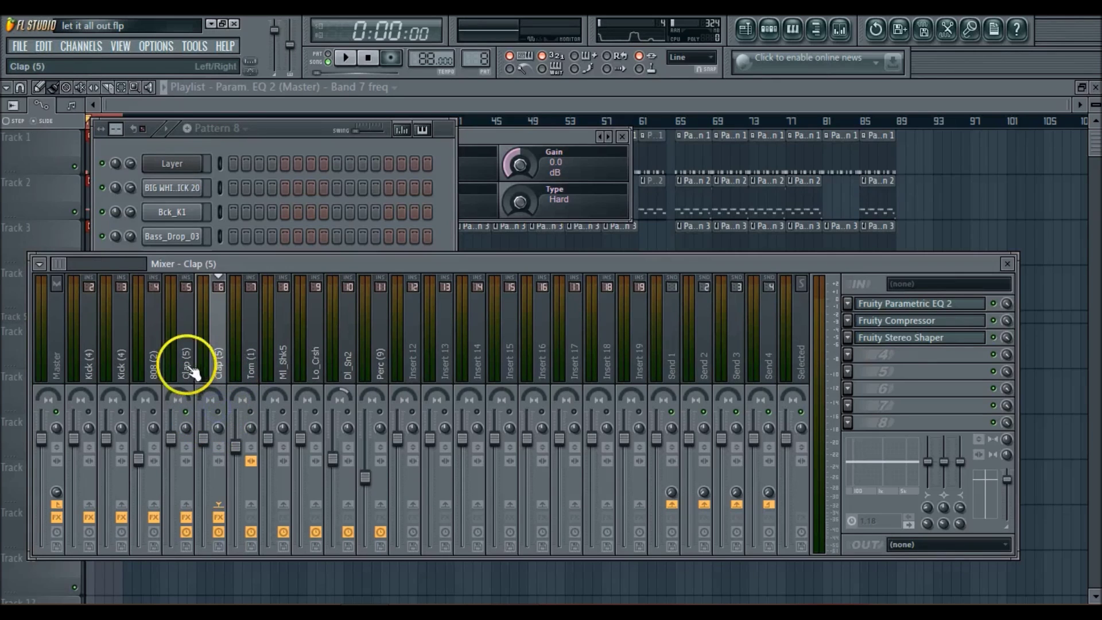
click(917, 323)
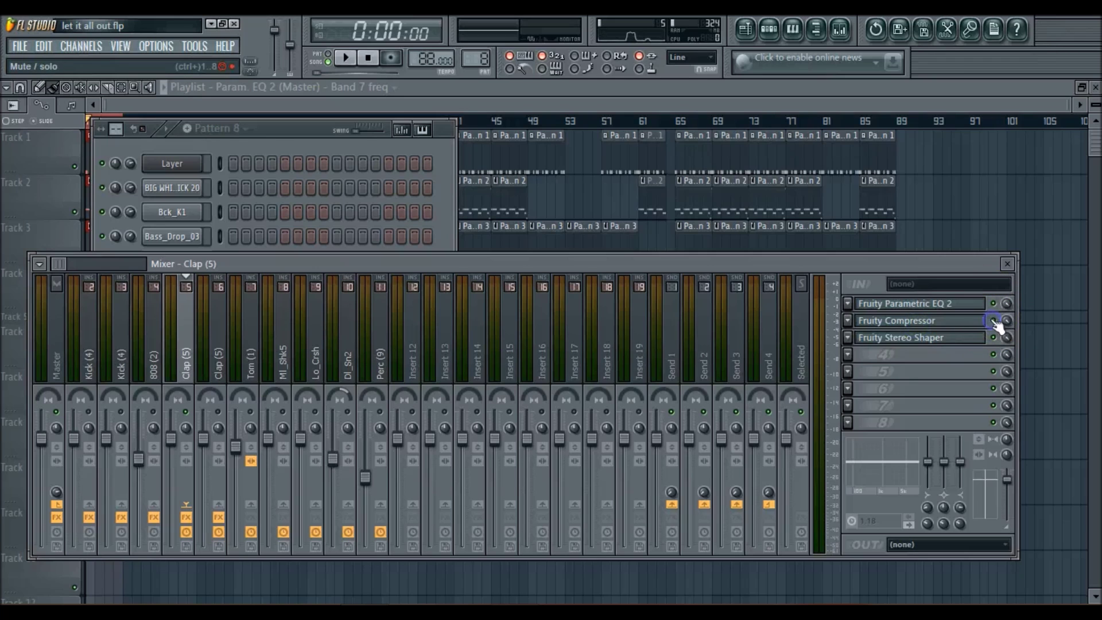
click(964, 322)
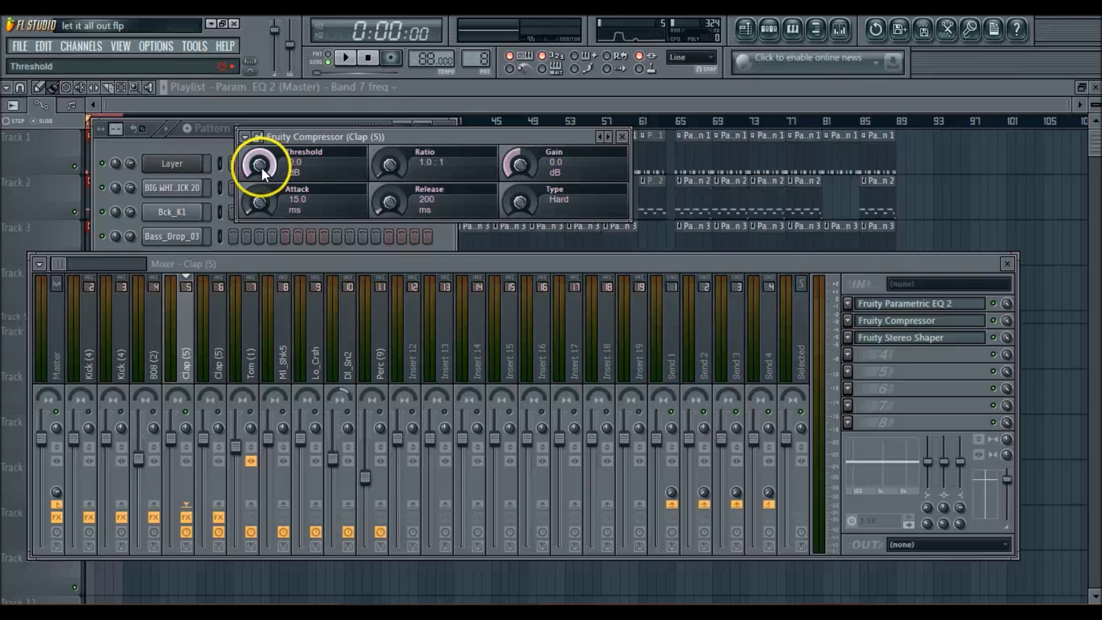
Load Fruity Multiband Compressor into effect slot 4 of insert 5 and arrange the two compressor windows side by side.
click(849, 354)
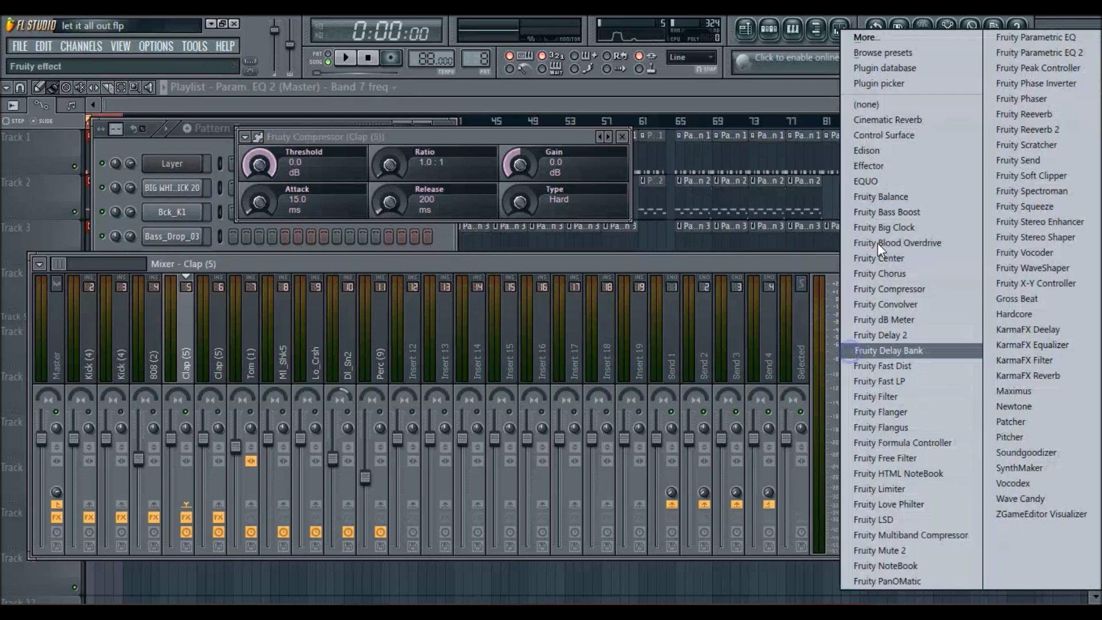
click(921, 537)
drag(319, 138, 241, 123)
drag(381, 270, 680, 122)
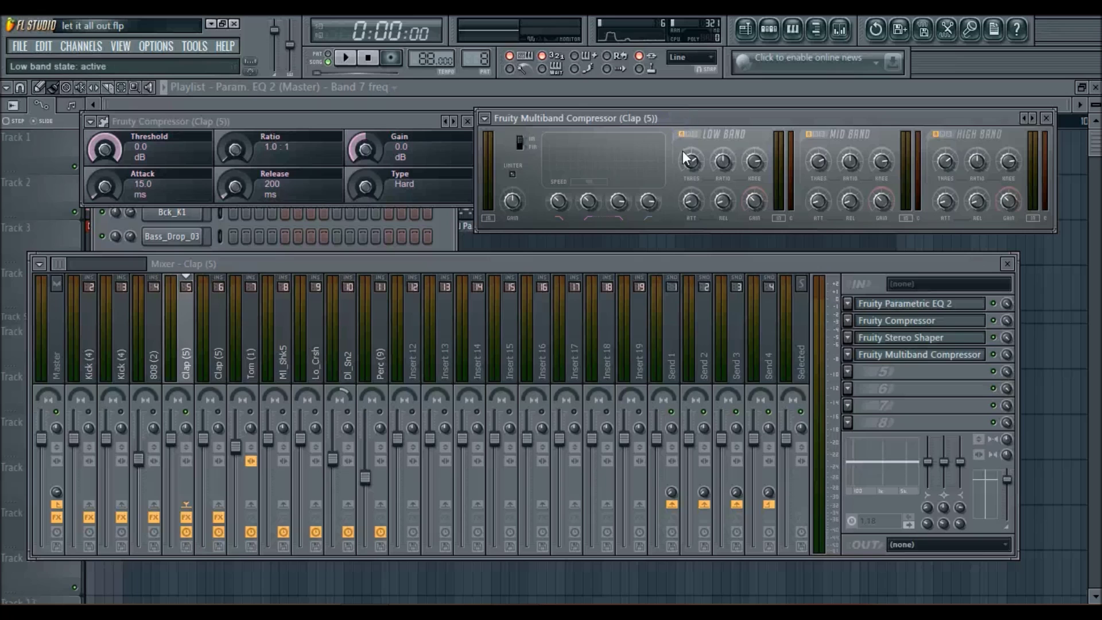
mouse_move(695, 164)
mouse_down()
mouse_move(695, 190)
mouse_move(694, 167)
mouse_up()
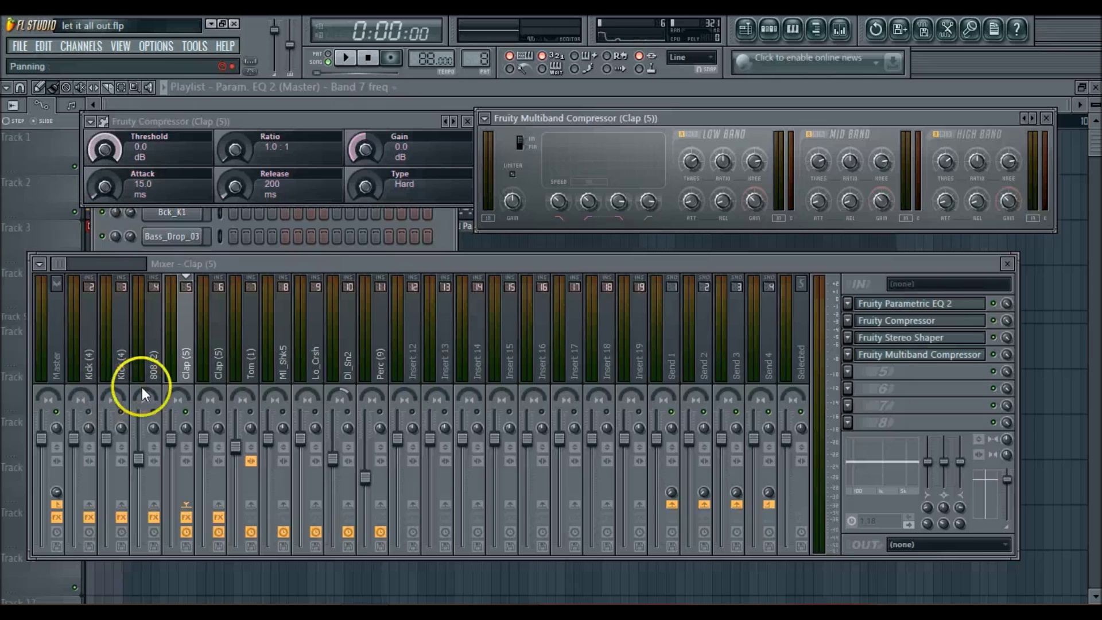
Play the song section through the multiband compressor on Clap (5) and try its low band switch.
click(185, 345)
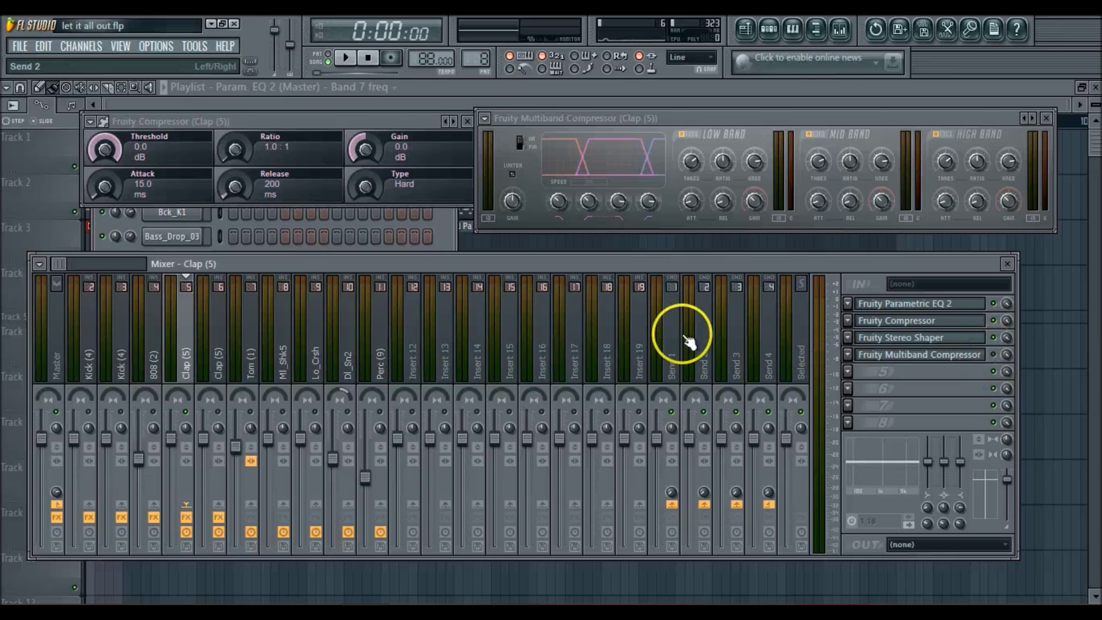
key(space)
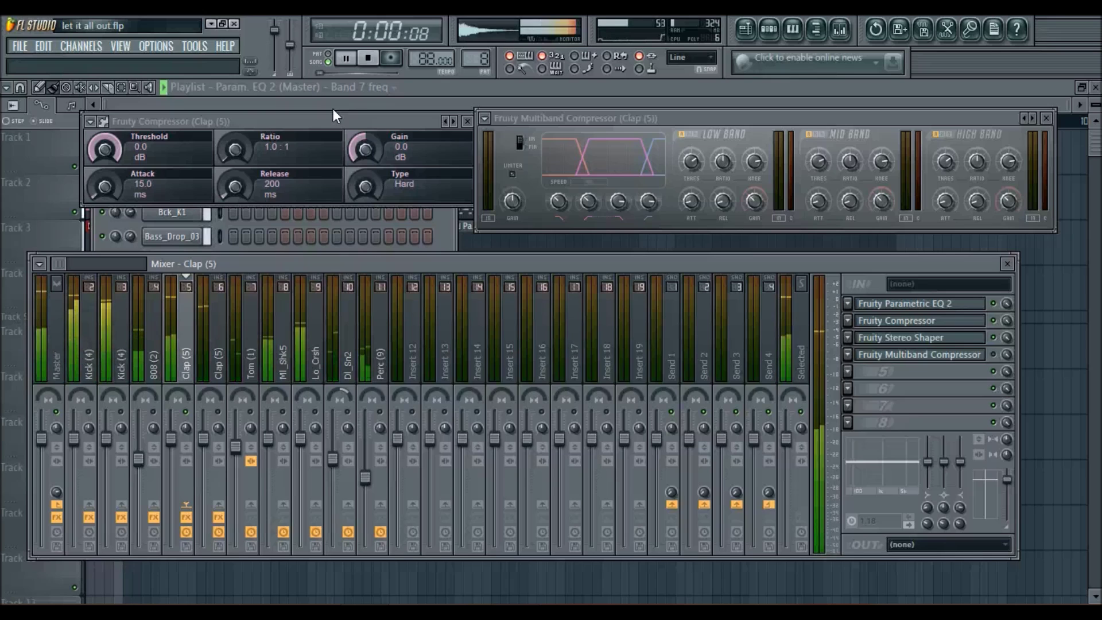
key(space)
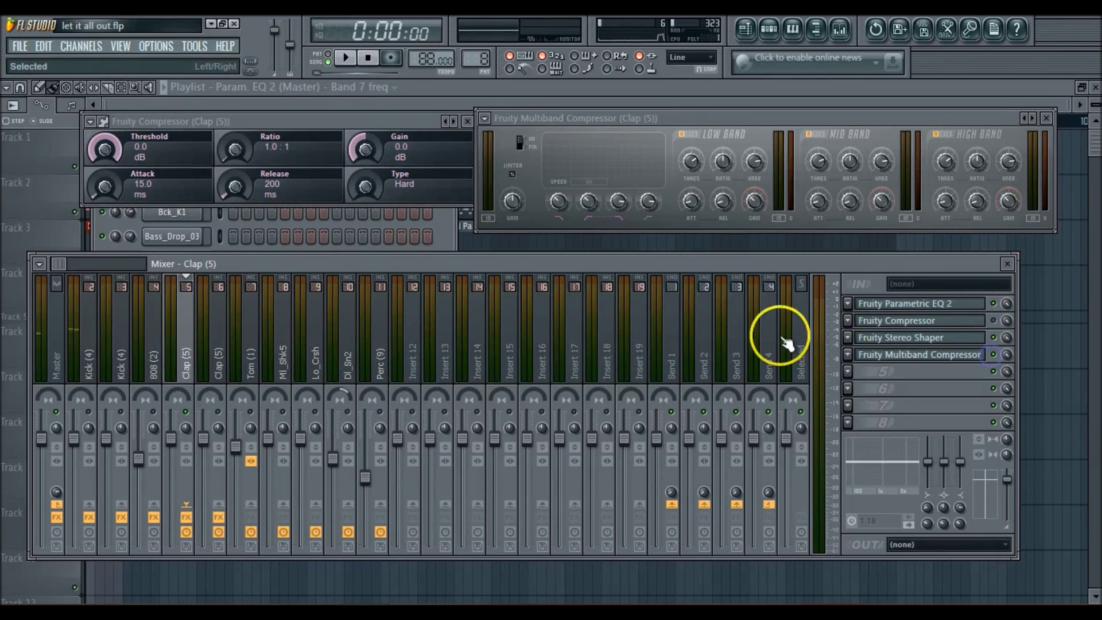
click(712, 116)
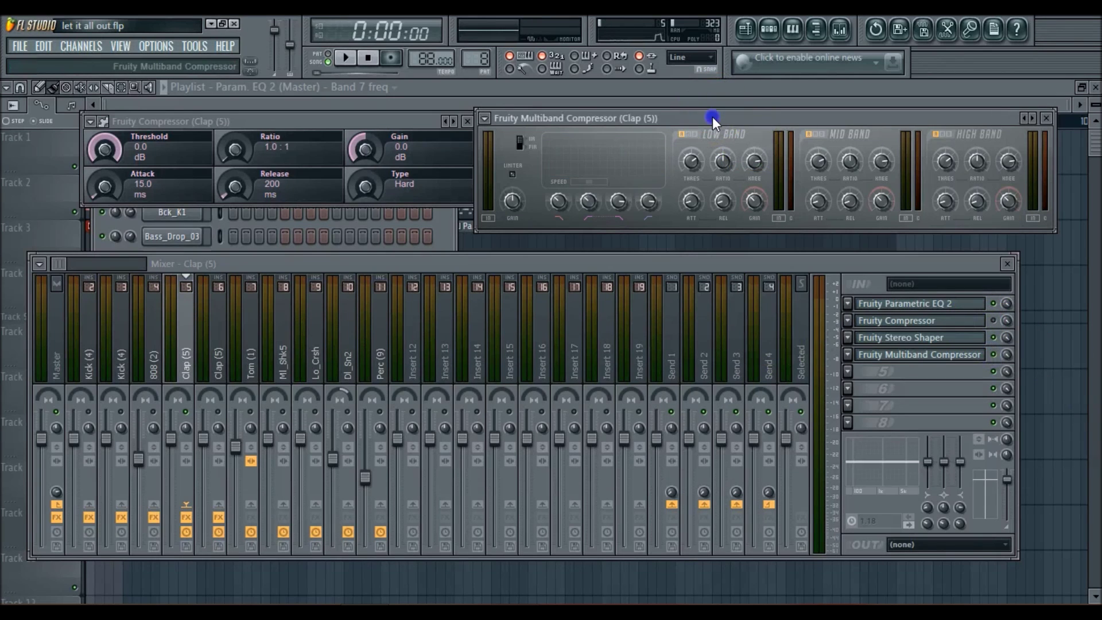
key(space)
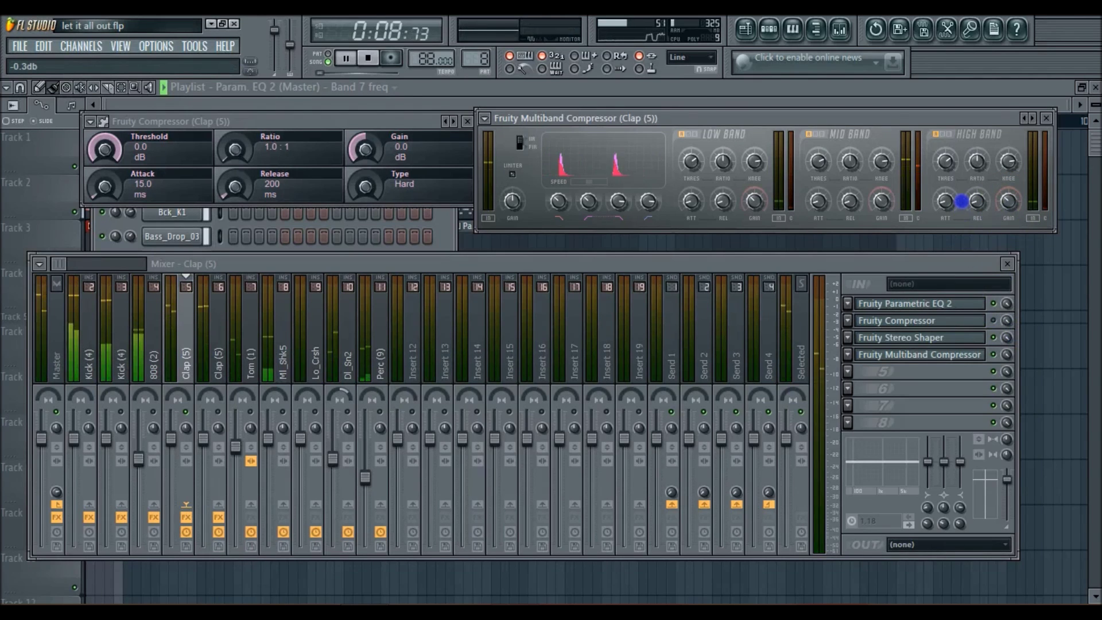
click(688, 135)
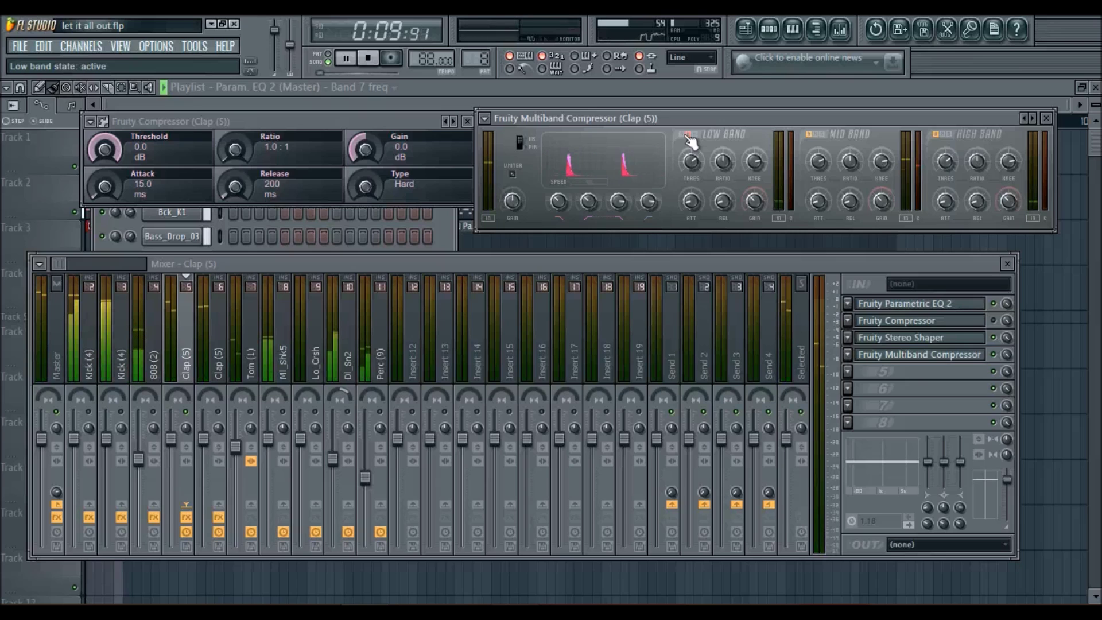
Stop playback, close the multiband compressor and clear it from effect slot 4 of Clap (5).
click(1049, 119)
key(space)
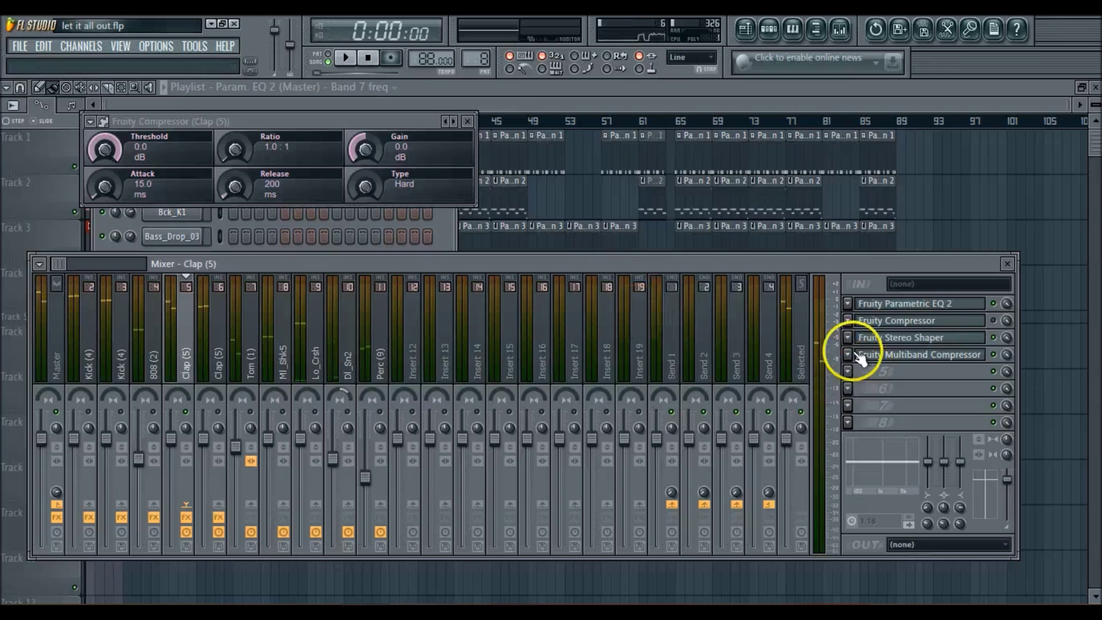
click(848, 353)
mouse_move(859, 281)
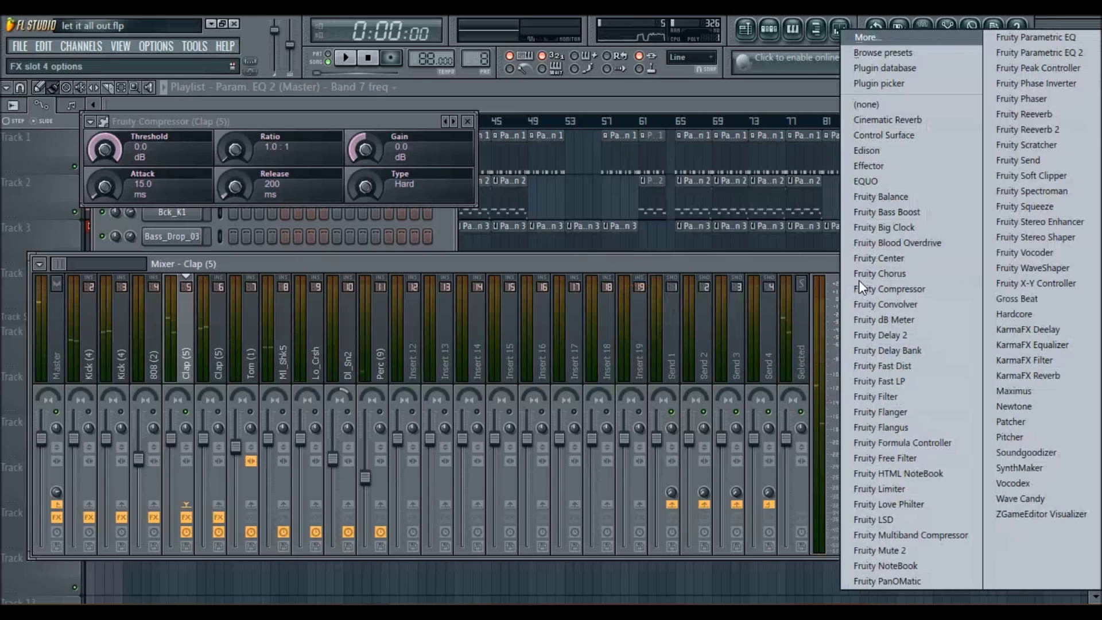
click(877, 109)
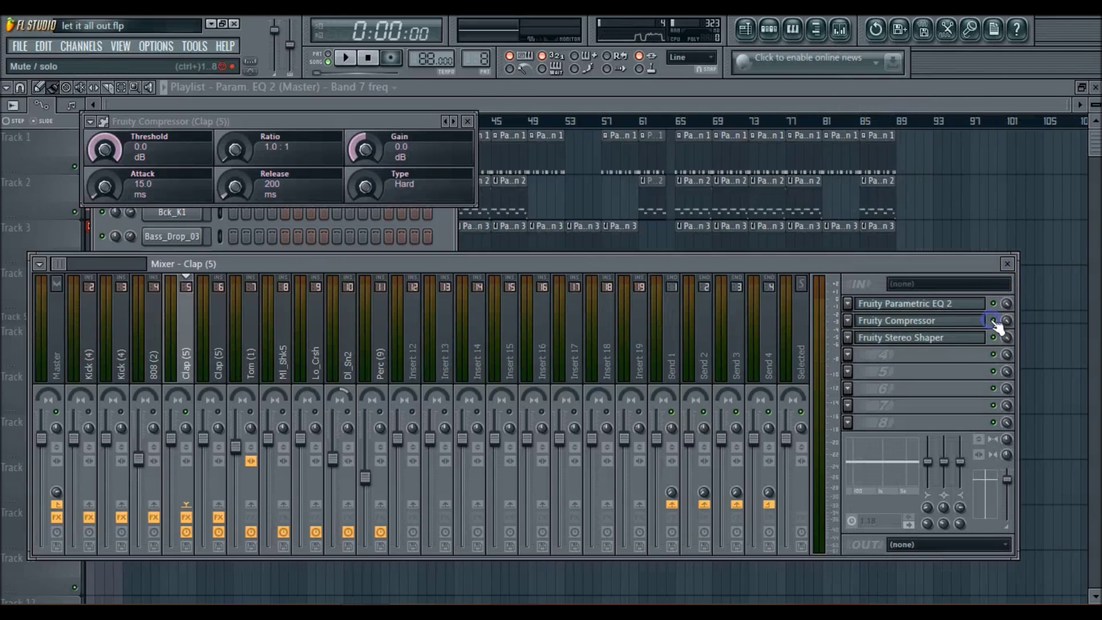
Move the Fruity Compressor window clear, start playback, and set the compressor's ratio to 2.0:1.
drag(376, 120, 620, 143)
click(598, 267)
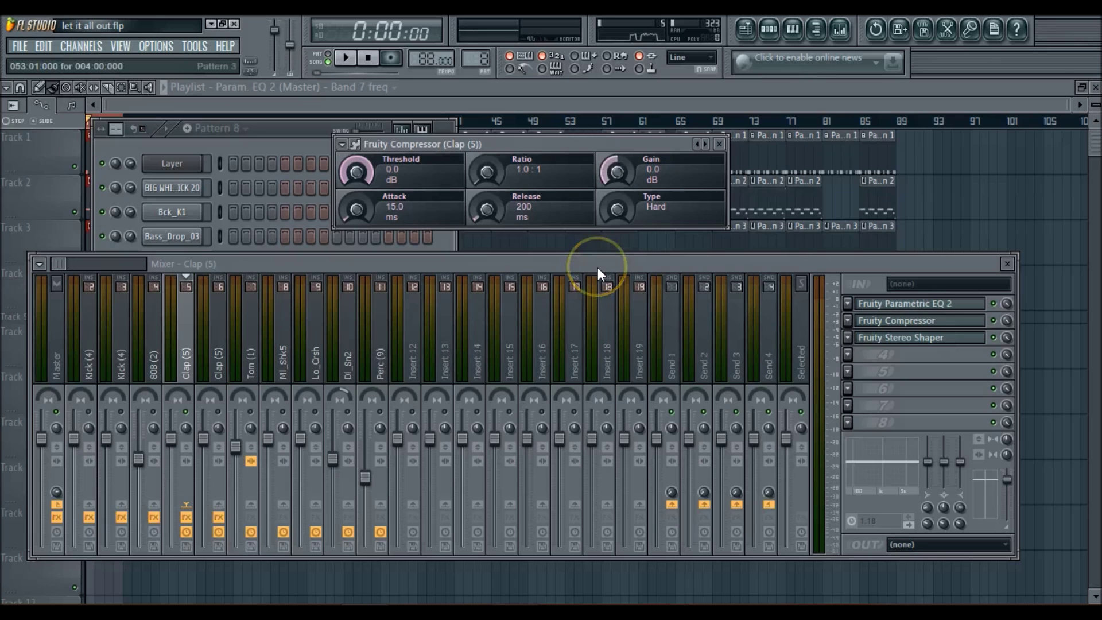
key(space)
click(529, 188)
mouse_move(487, 174)
mouse_down()
mouse_move(485, 163)
mouse_move(488, 174)
mouse_up()
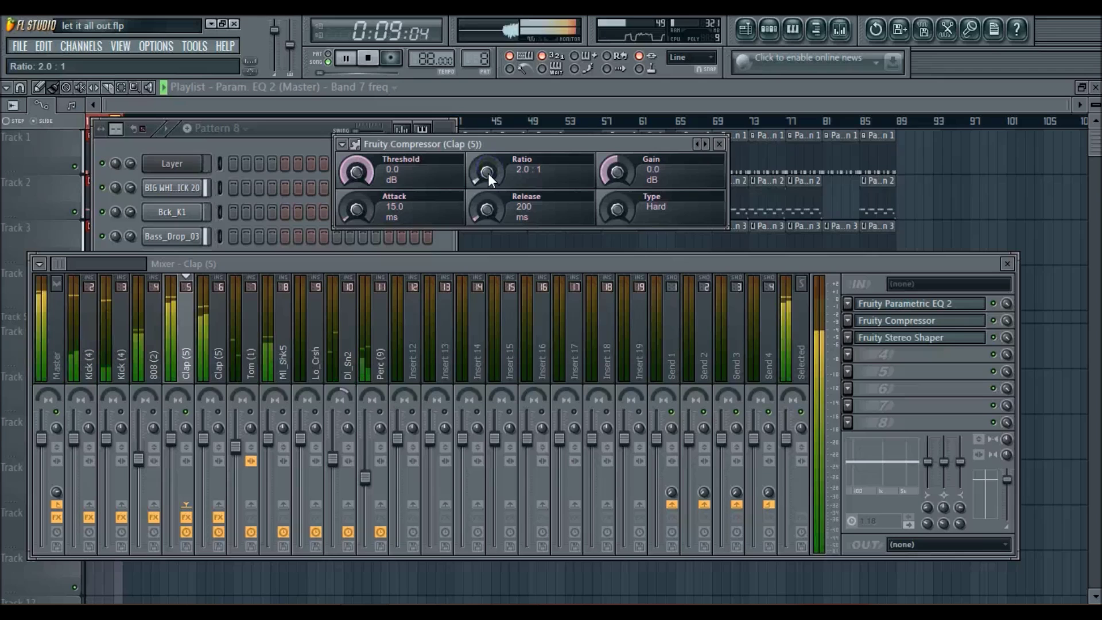
Set the clap compressor's attack to 80.6 ms, threshold to 0.0 dB and gain to 2.1 dB.
drag(353, 211, 360, 179)
drag(362, 177, 367, 171)
drag(614, 170, 613, 162)
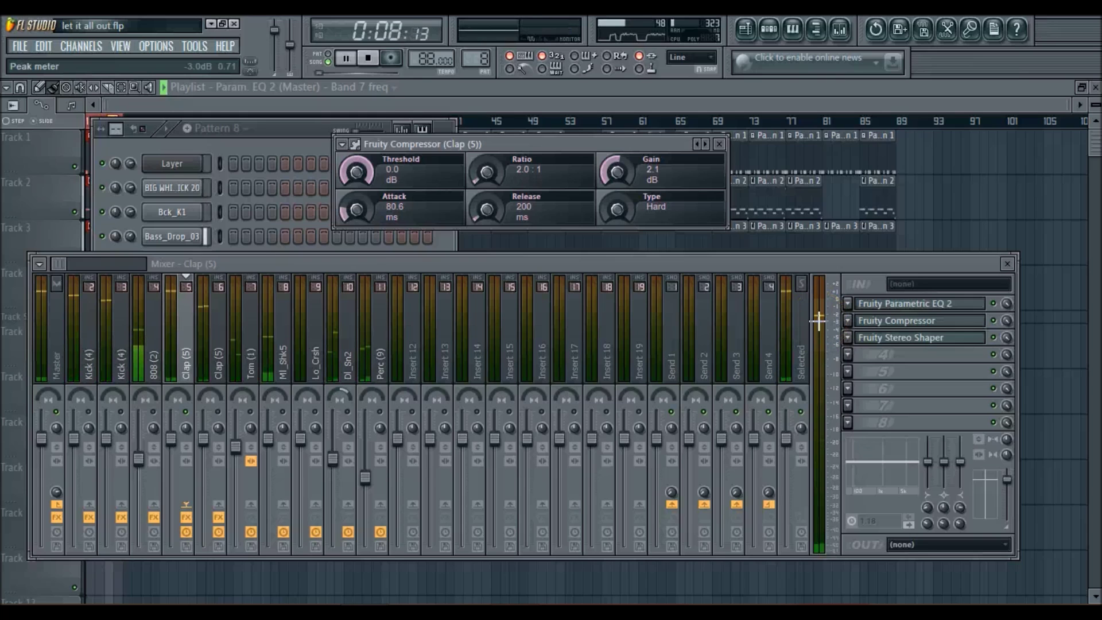
Set the clap compressor's attack to 50.9 ms while listening, and stop playback.
click(697, 309)
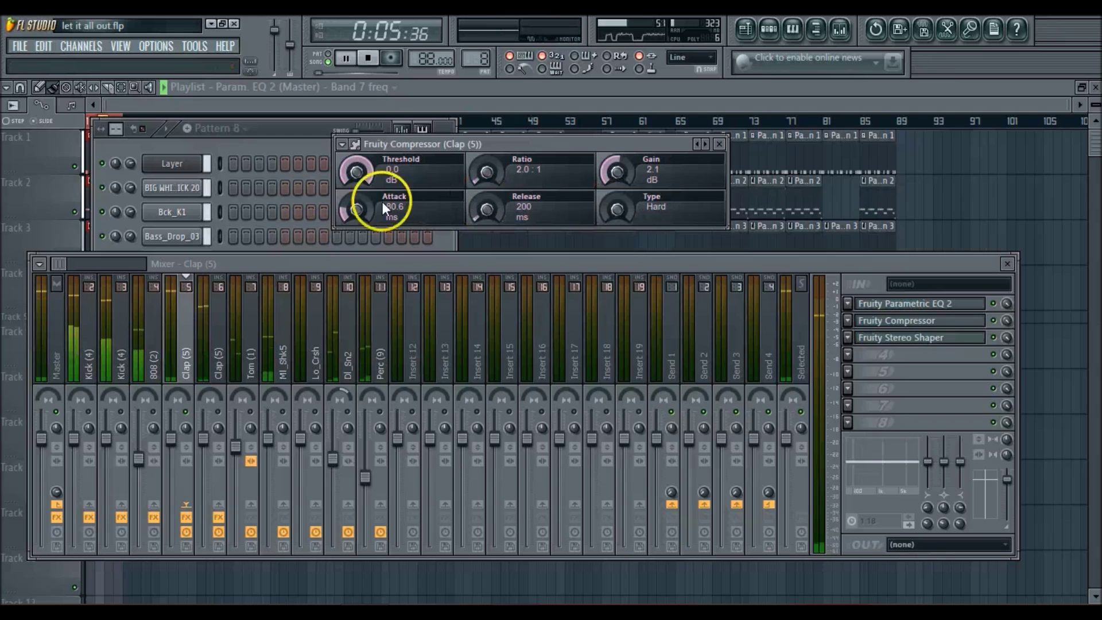
mouse_move(355, 210)
mouse_down()
mouse_move(356, 221)
mouse_move(354, 207)
mouse_up()
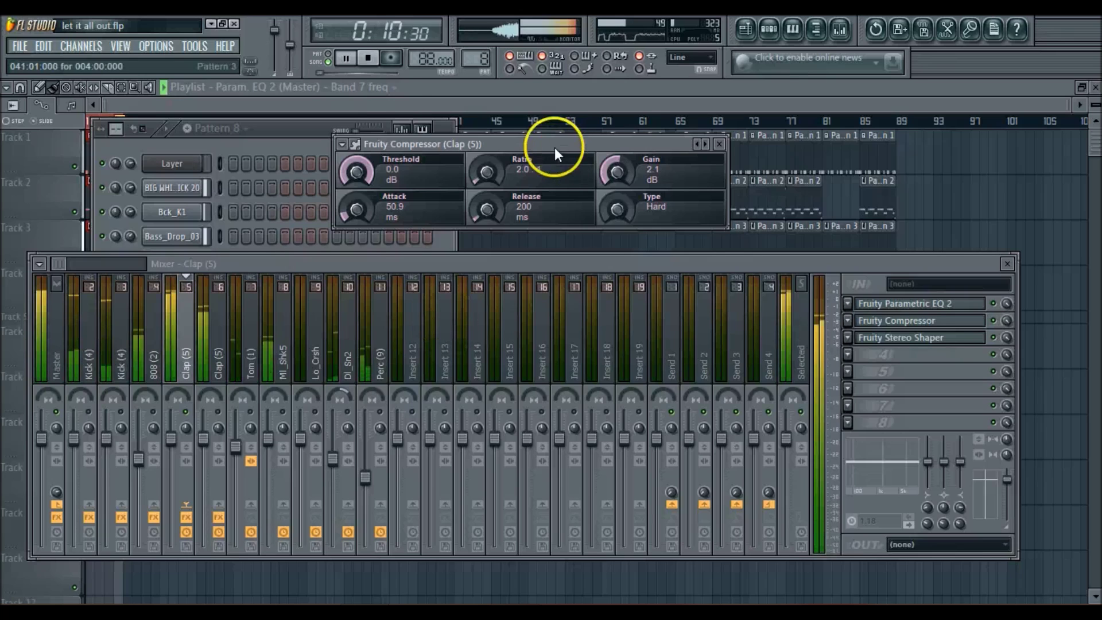
click(368, 58)
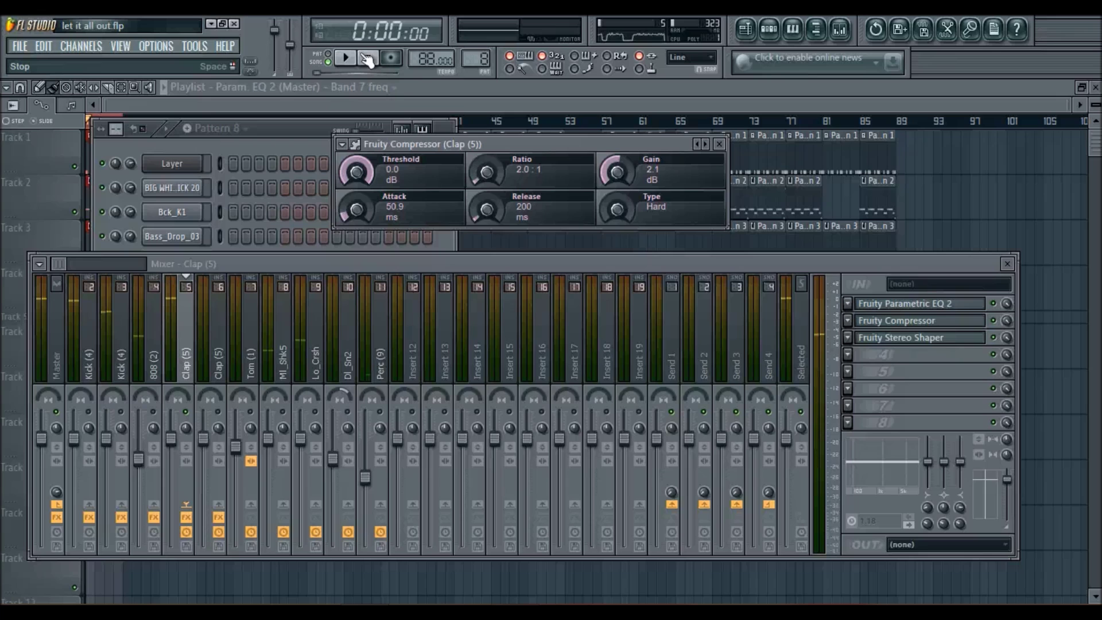
Open the Fruity Compressor on the second clap track (insert 6), mute insert 5, unmute insert 6 and start playback.
click(216, 350)
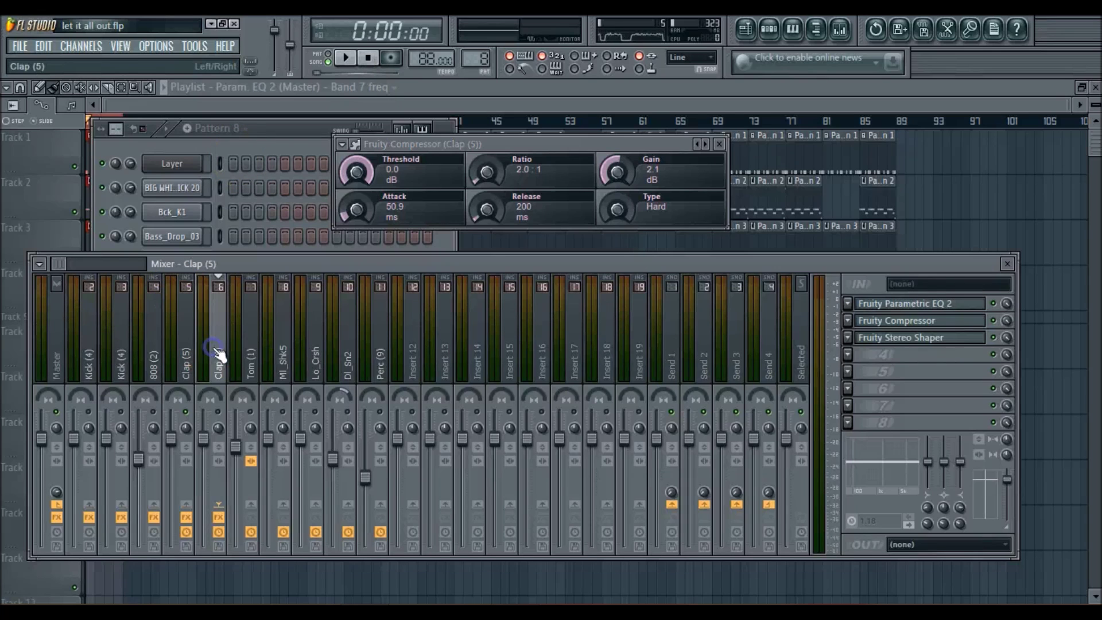
click(913, 326)
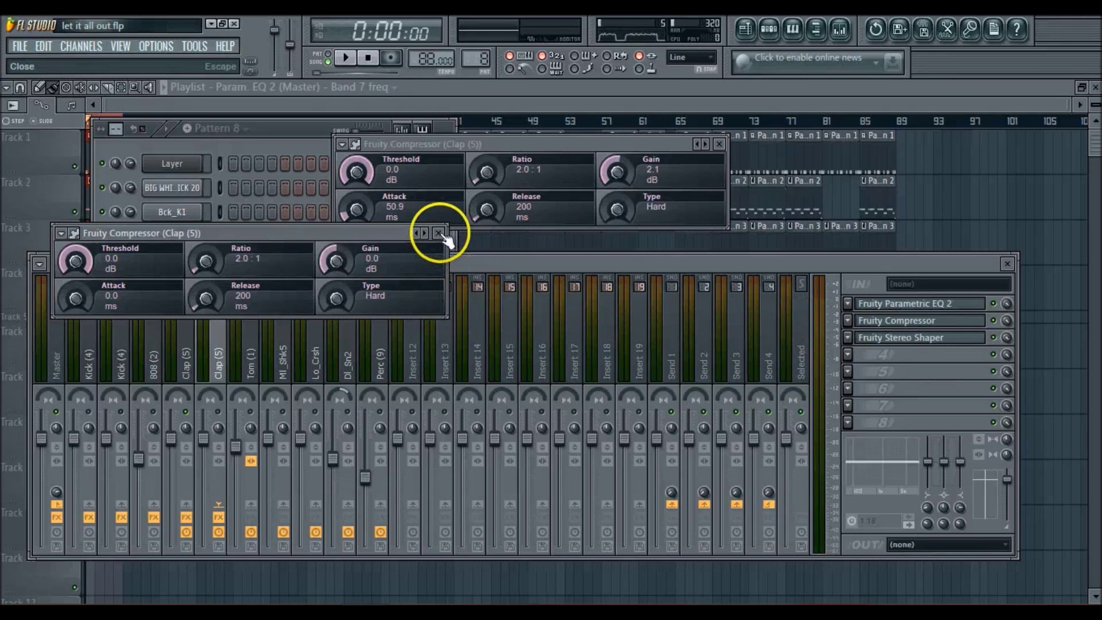
click(185, 412)
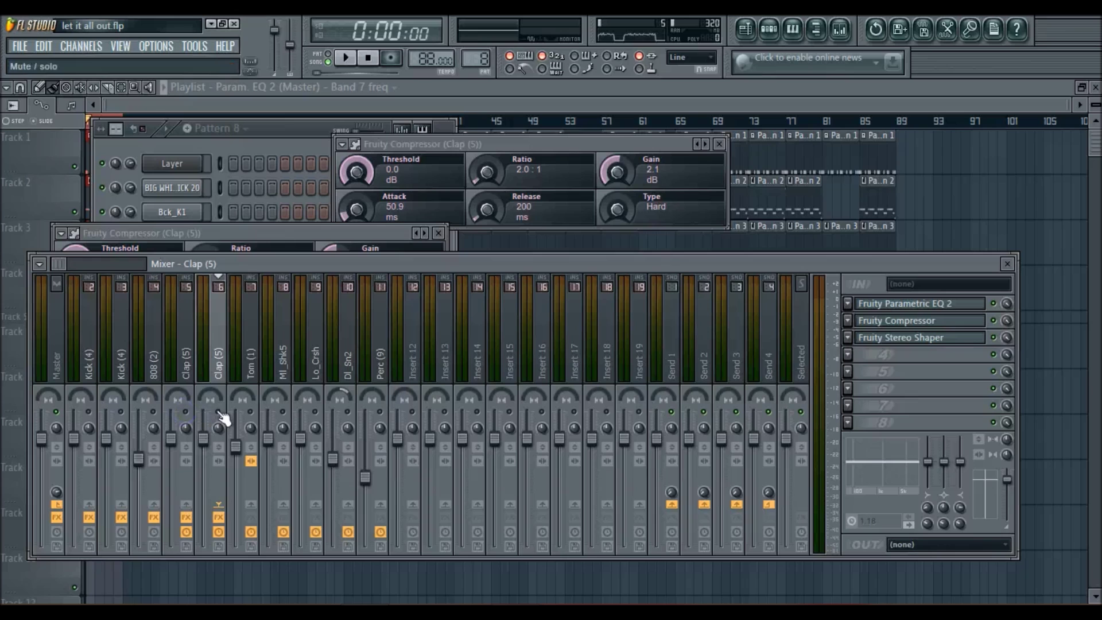
key(space)
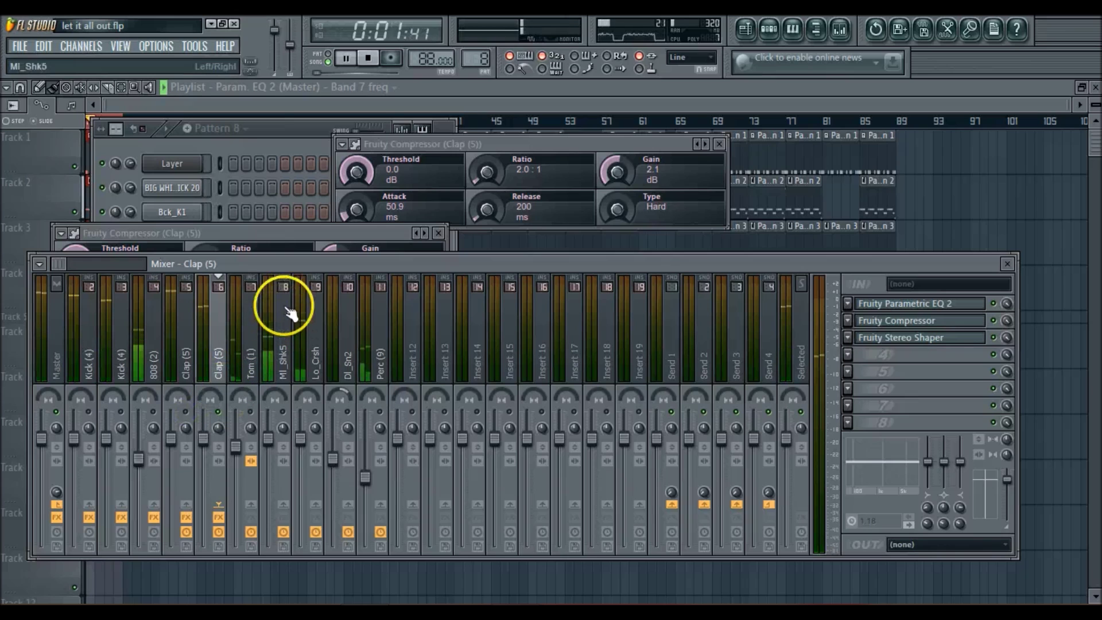
Set the insert 6 clap compressor's attack to 50.0 ms and gain to 1.9 dB, and close its window.
click(298, 235)
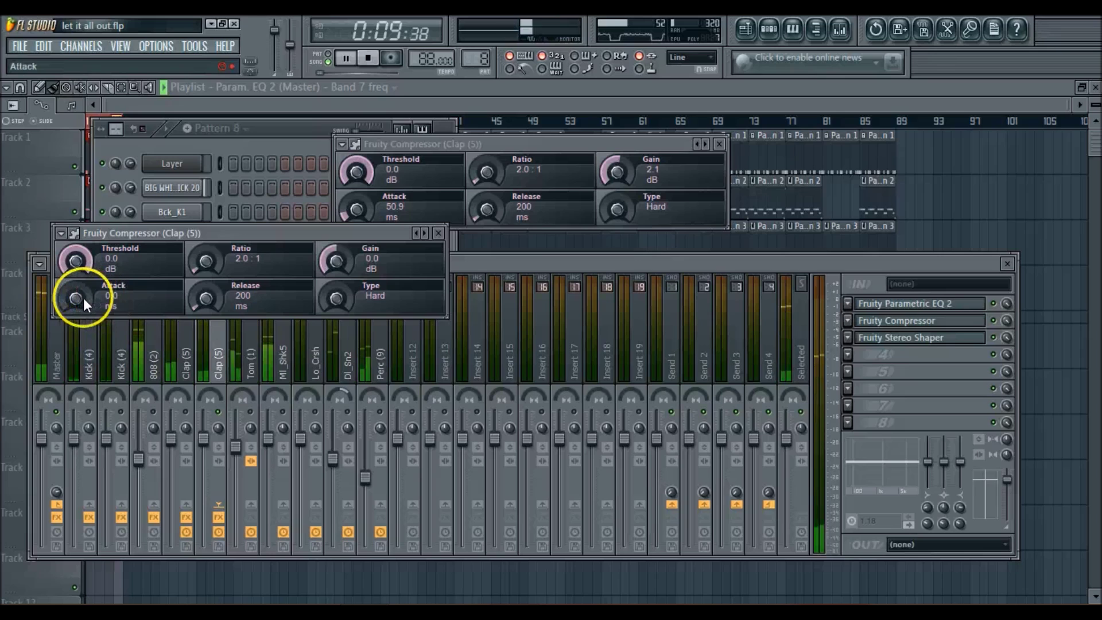
mouse_move(74, 298)
mouse_down()
mouse_move(74, 273)
mouse_move(74, 298)
mouse_up()
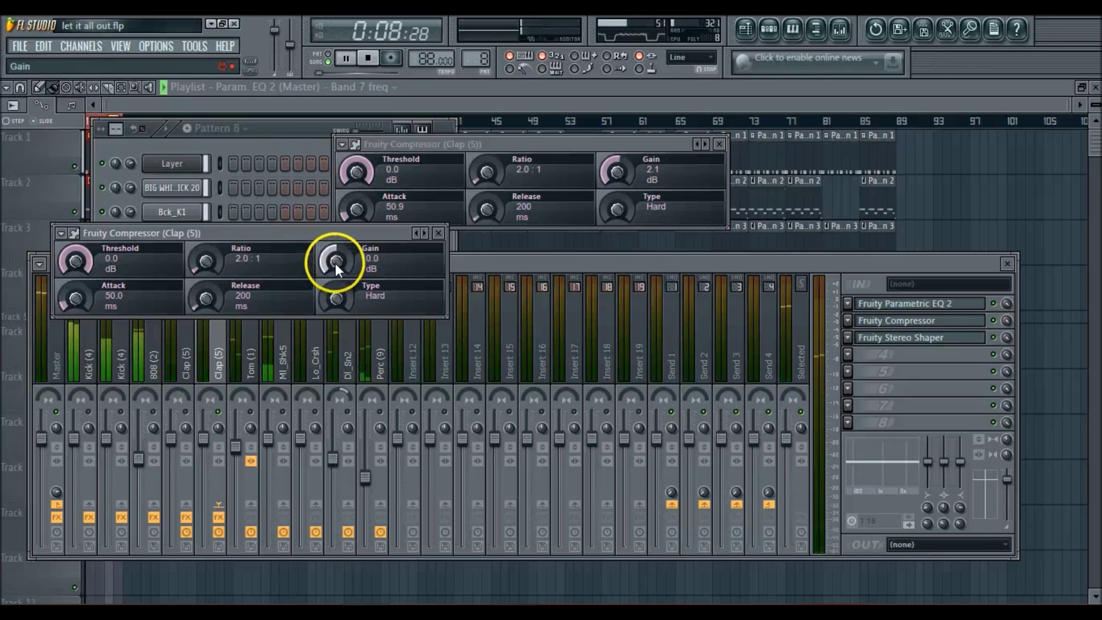
mouse_move(335, 263)
mouse_down()
mouse_move(335, 251)
mouse_move(336, 263)
mouse_up()
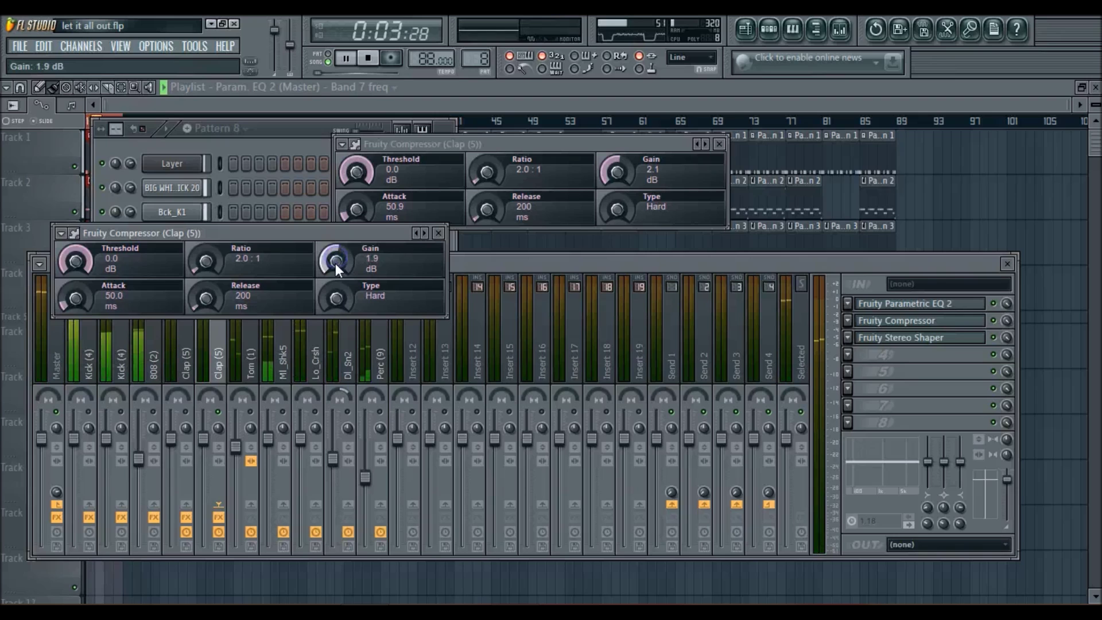
click(438, 233)
Lower the insert 6 clap's volume slightly, unmute the insert 5 clap to hear both together, and stop playback.
drag(204, 449, 204, 450)
click(185, 412)
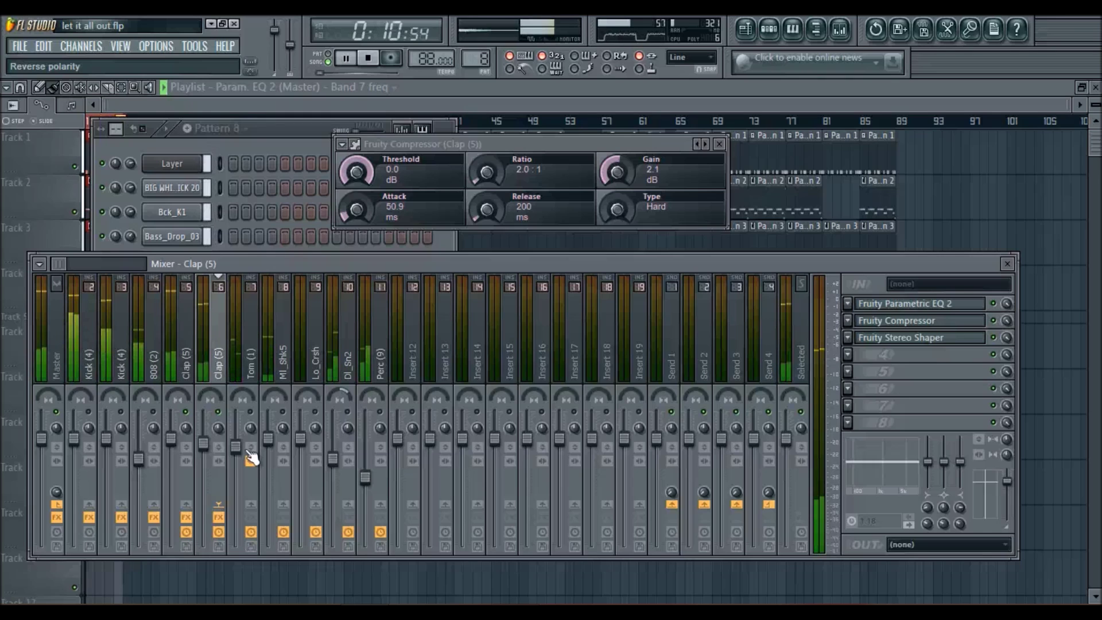
key(space)
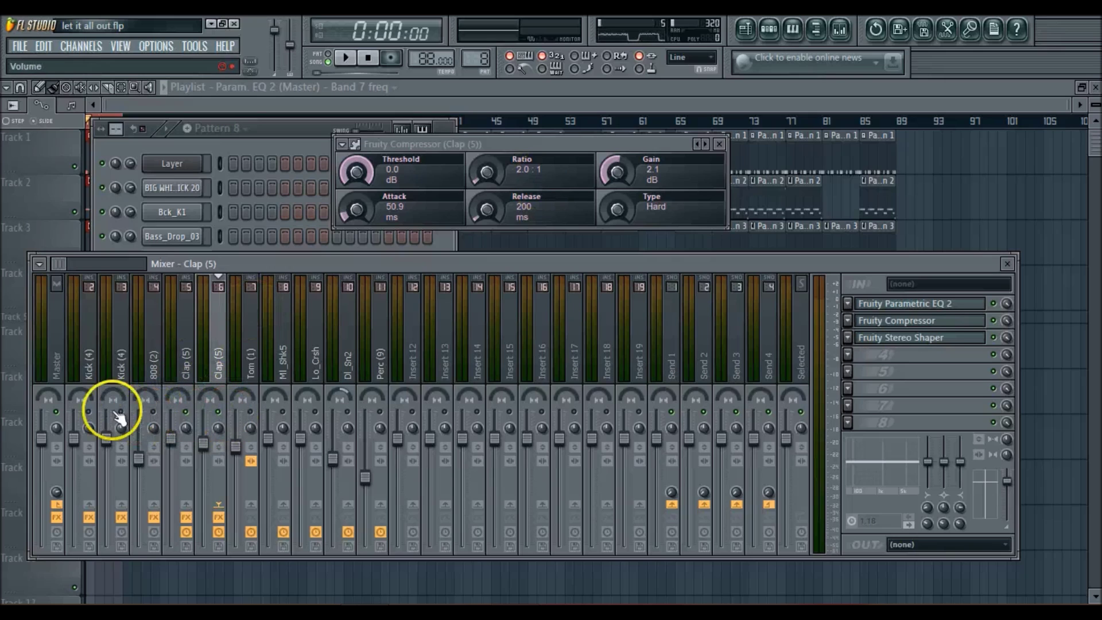
Unmute both Kick (4) tracks and play them with the claps, selecting the kick and clap tracks to compare them, and stop playback.
click(89, 412)
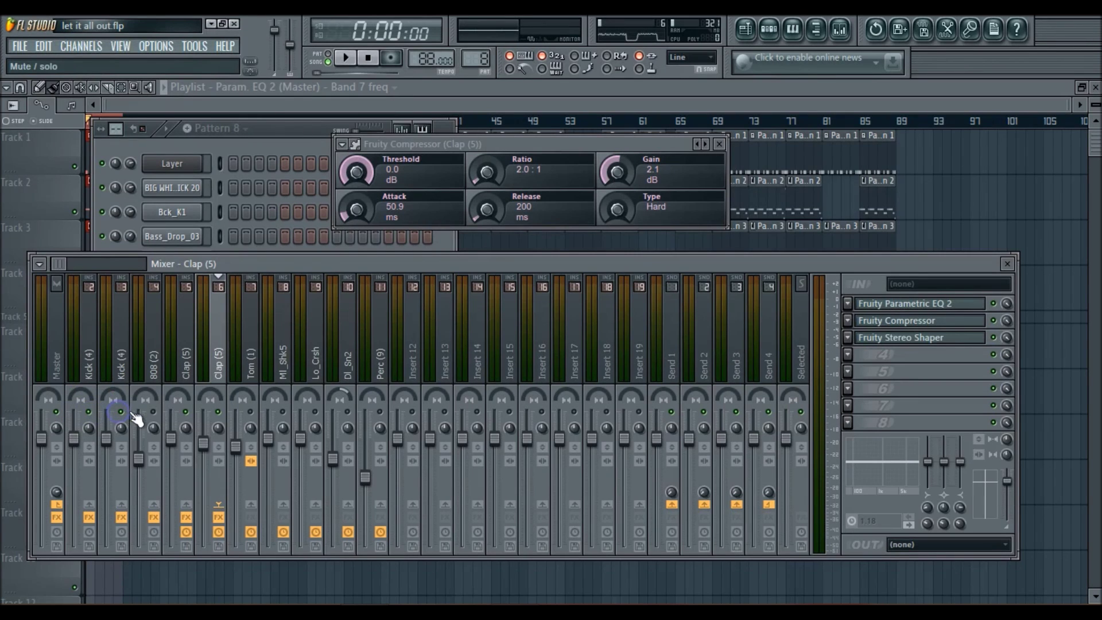
key(space)
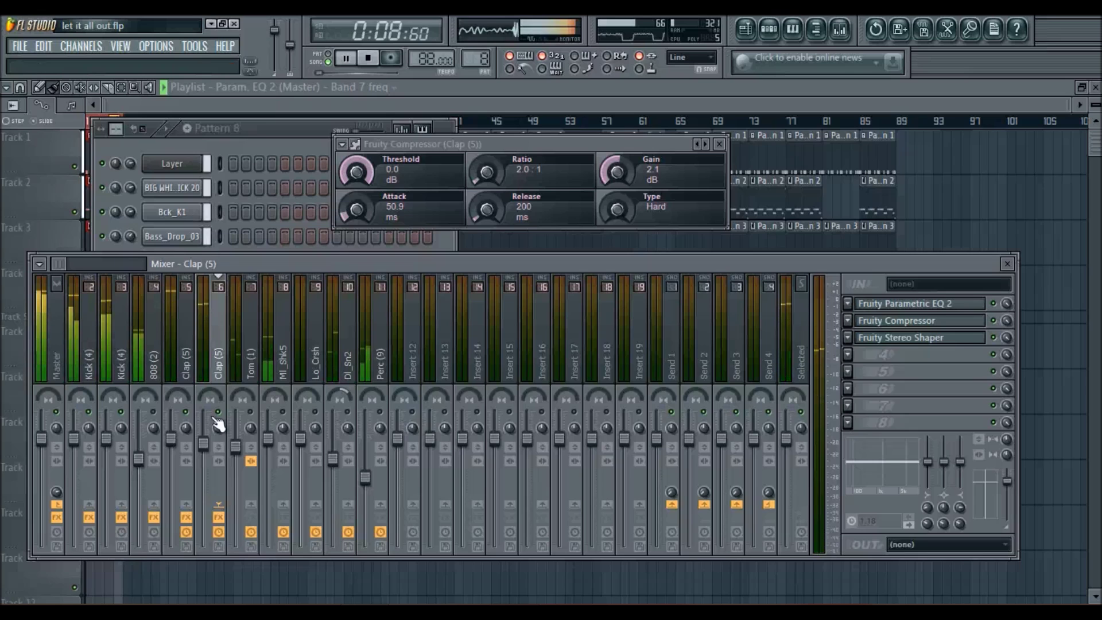
click(88, 323)
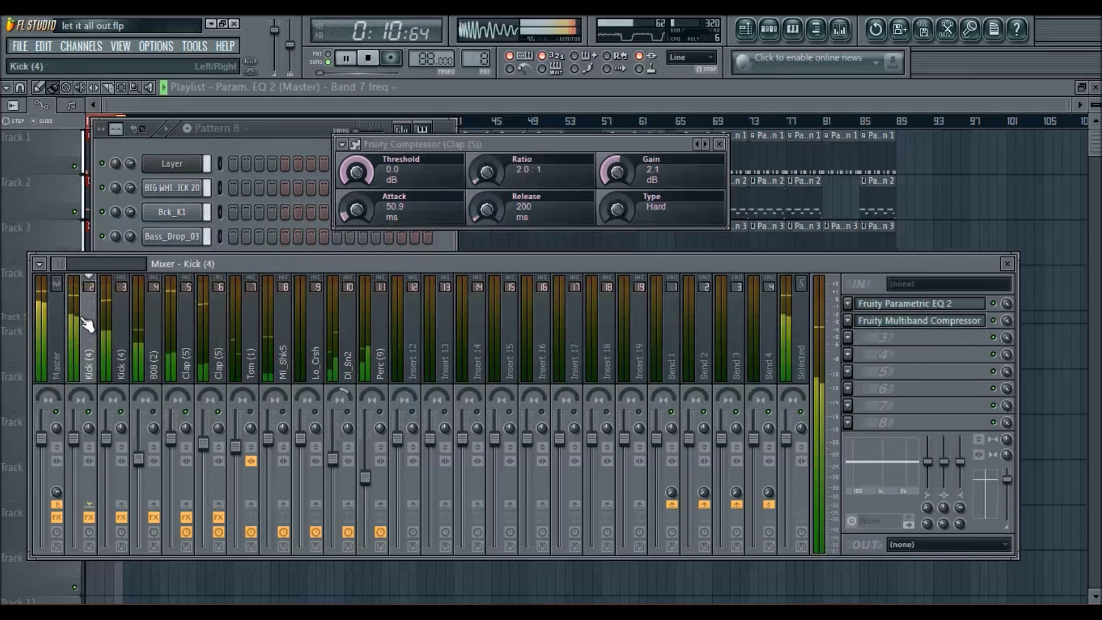
click(186, 329)
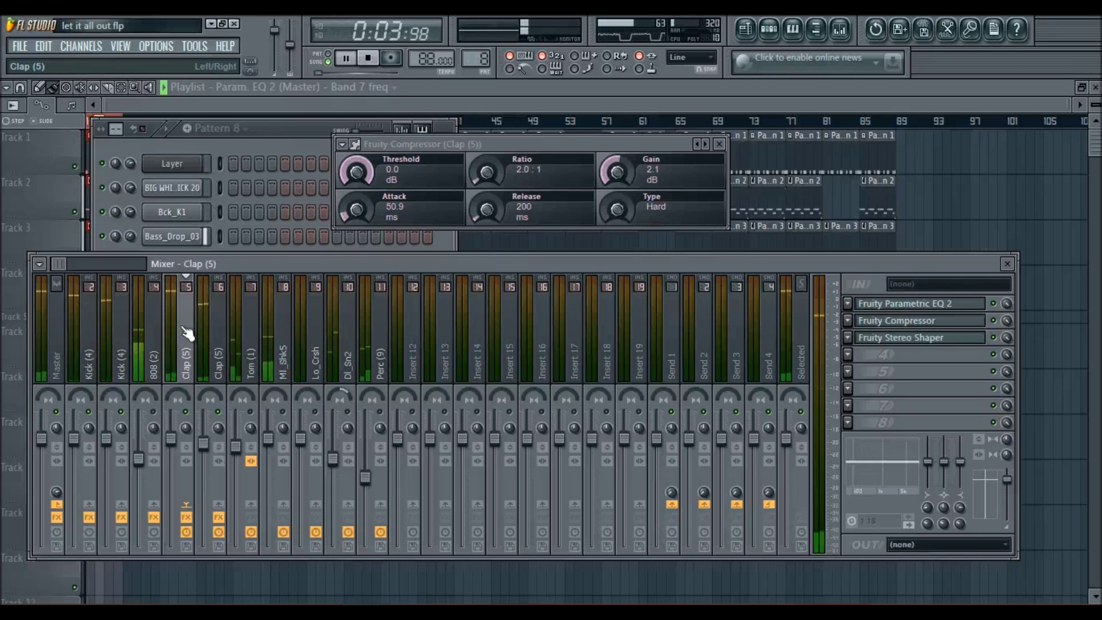
click(91, 333)
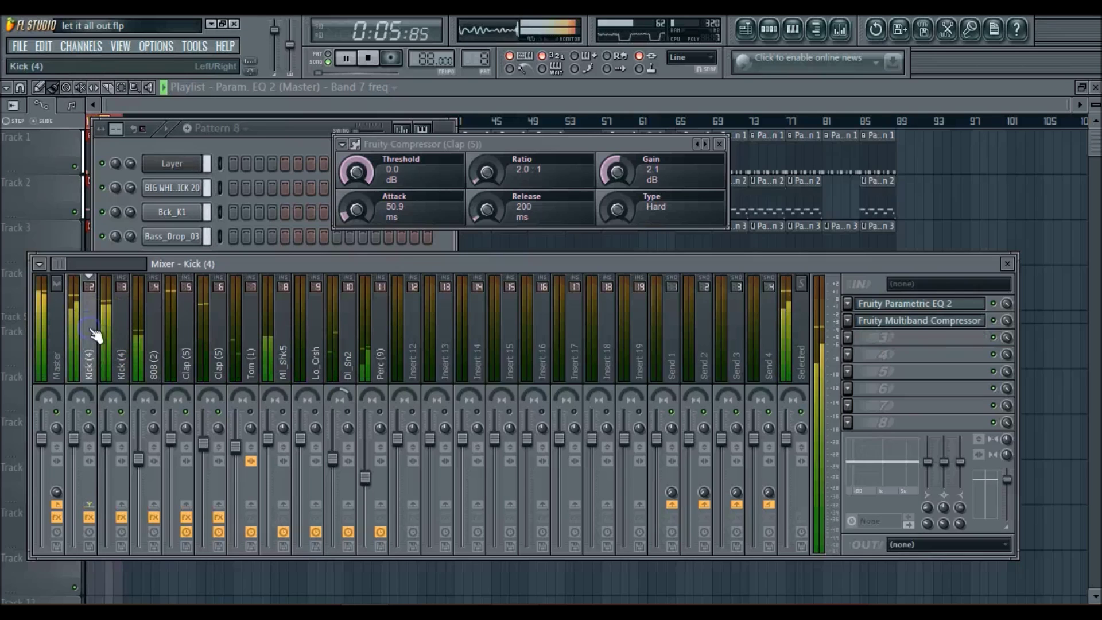
click(118, 347)
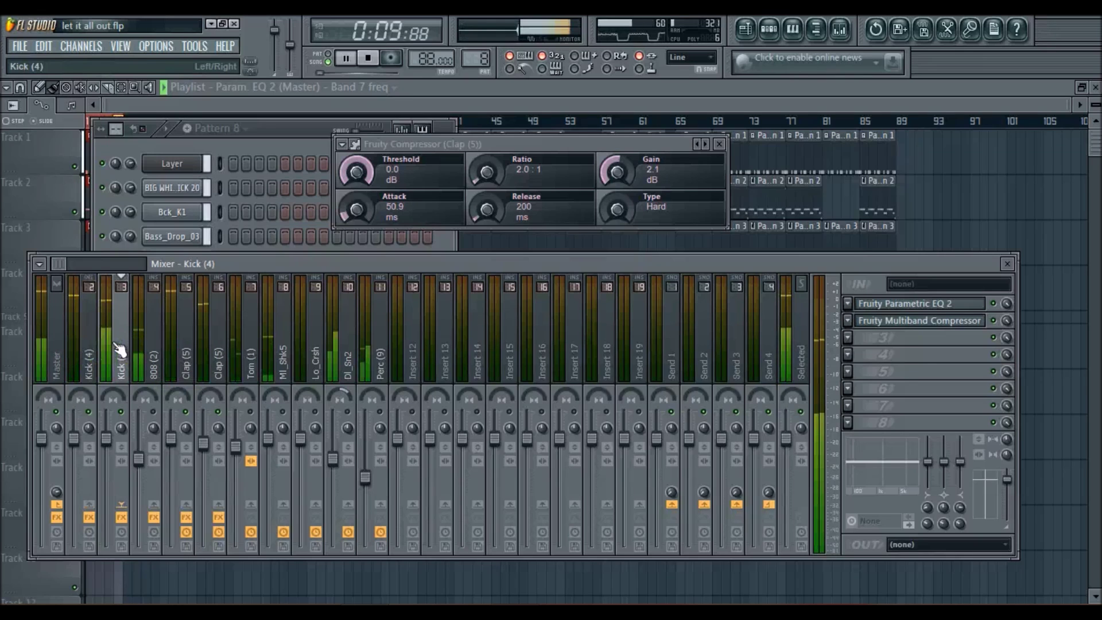
key(space)
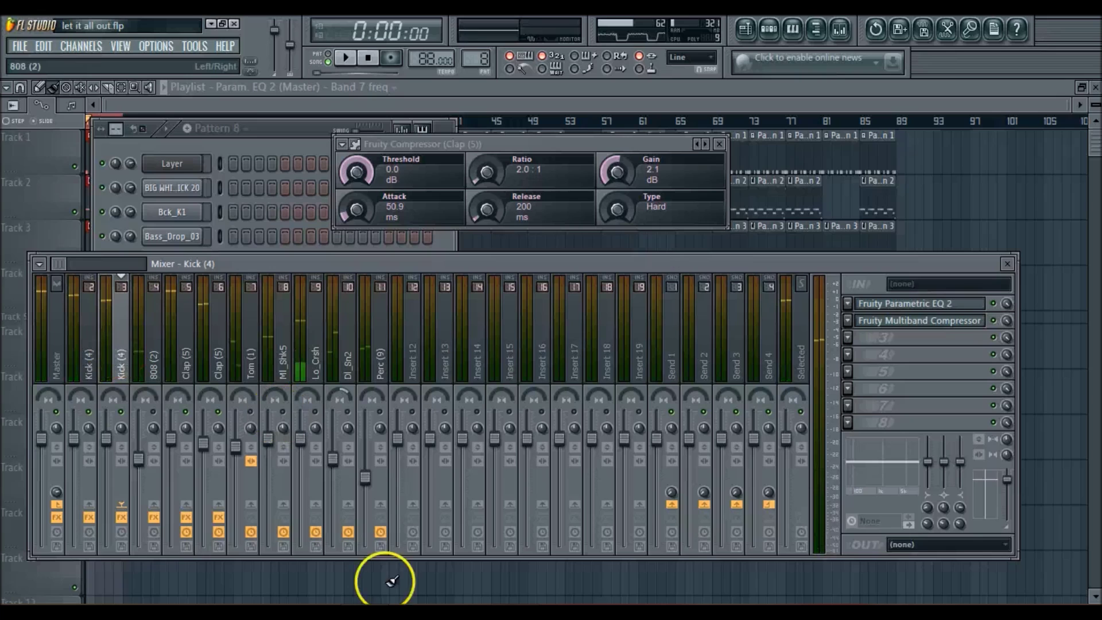